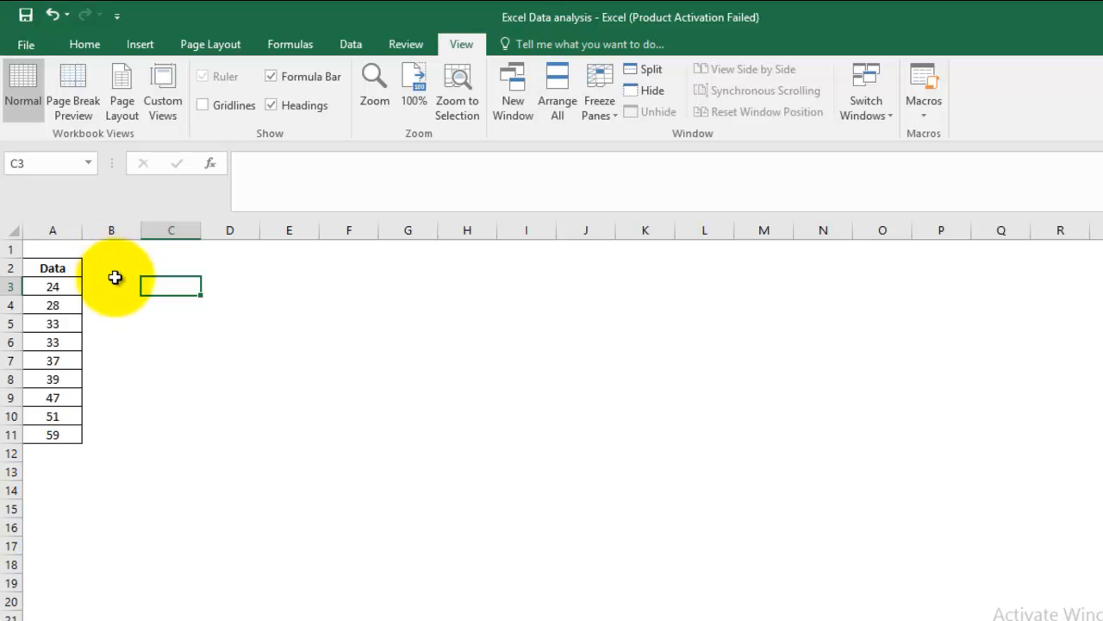
- Enter the labels Minimum, Q1, Q2, Q3 and Maximum in cells B3 to B7 beside the data
click(114, 283)
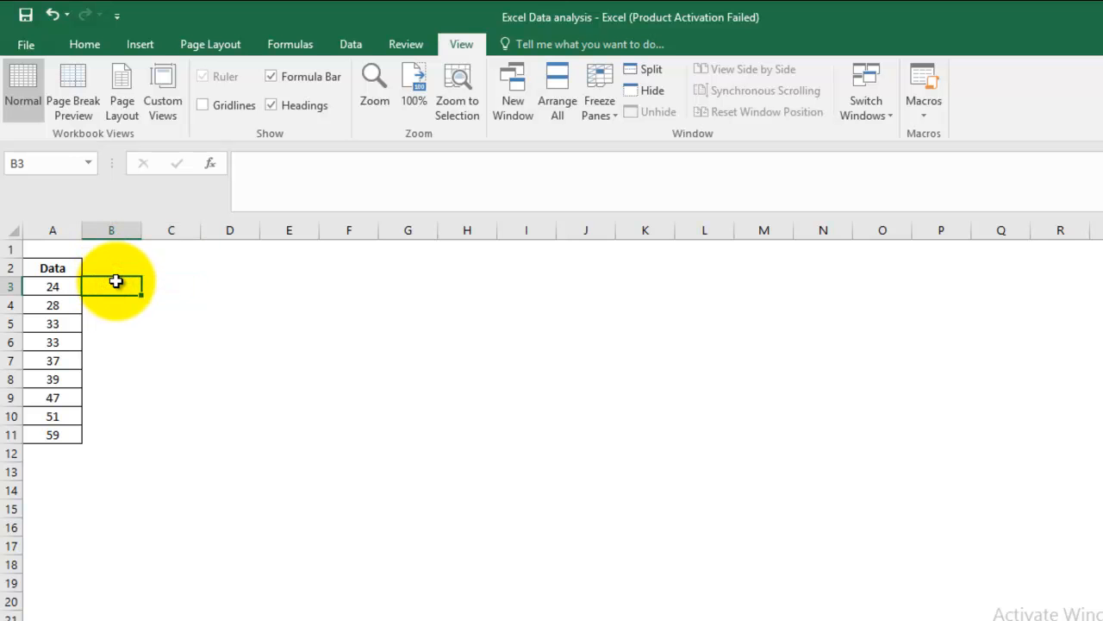
text(Minimum)
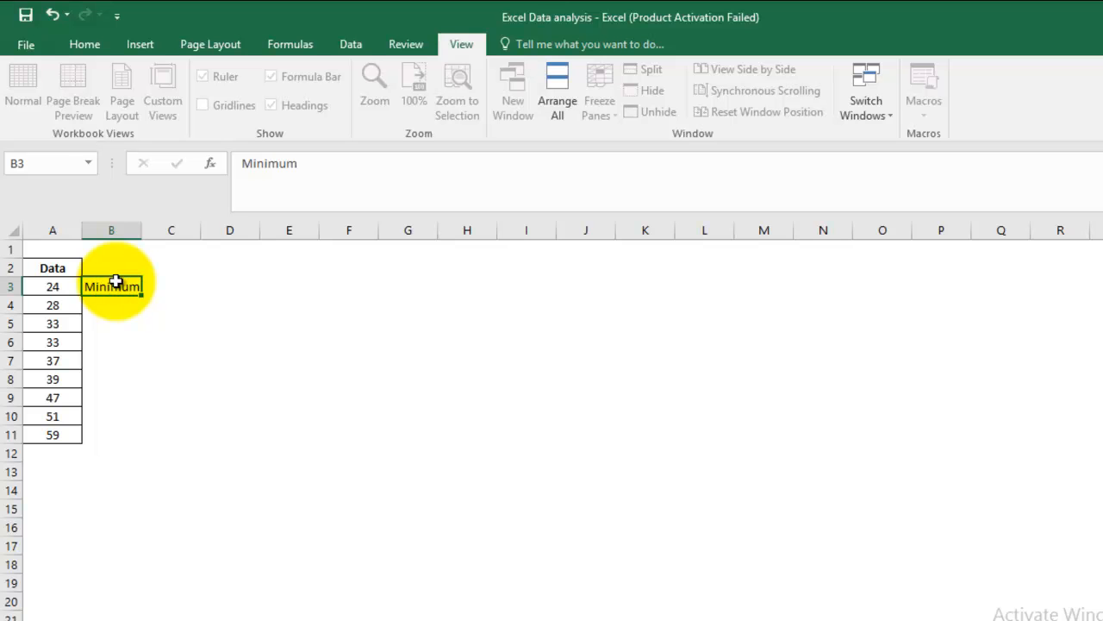
key(Return)
text(Q1)
key(Return)
text(!)
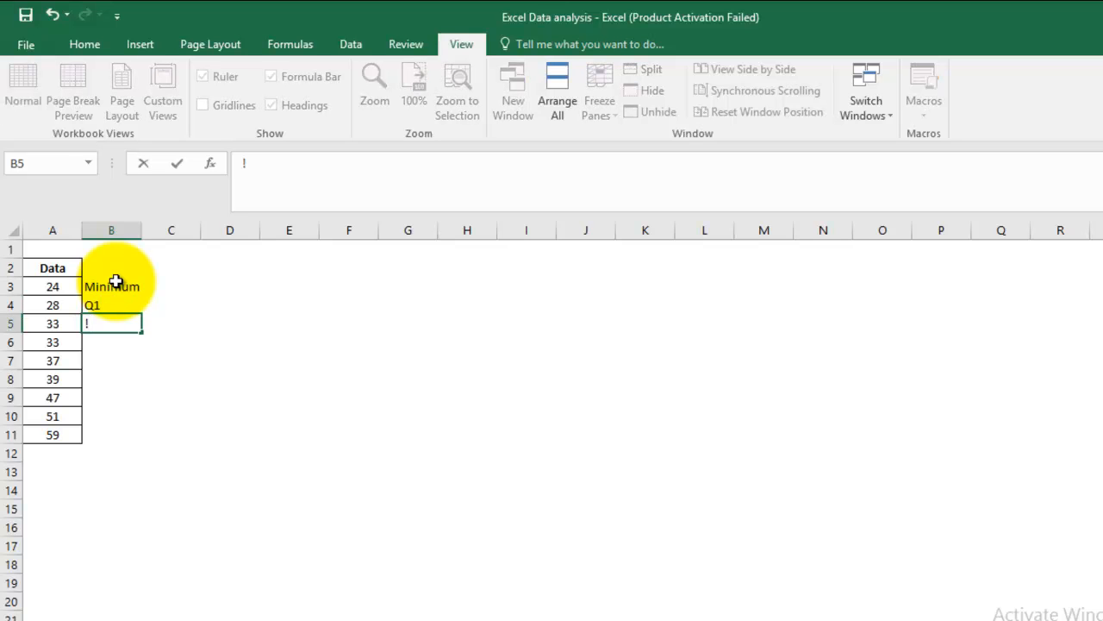
text(Q1)
key(Return)
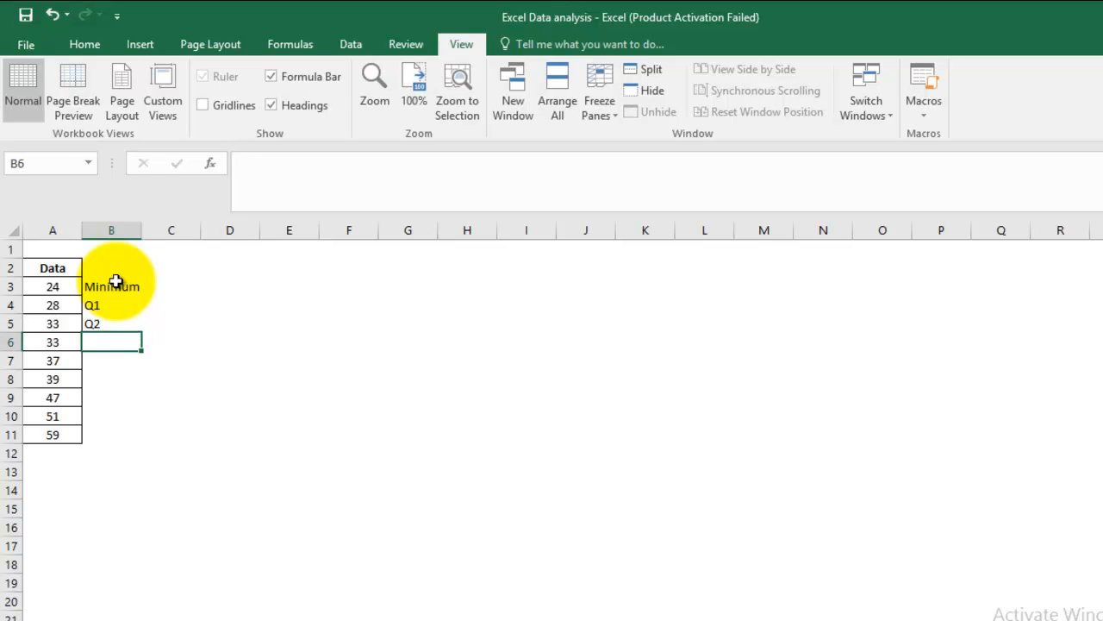
text(Q3)
key(Return)
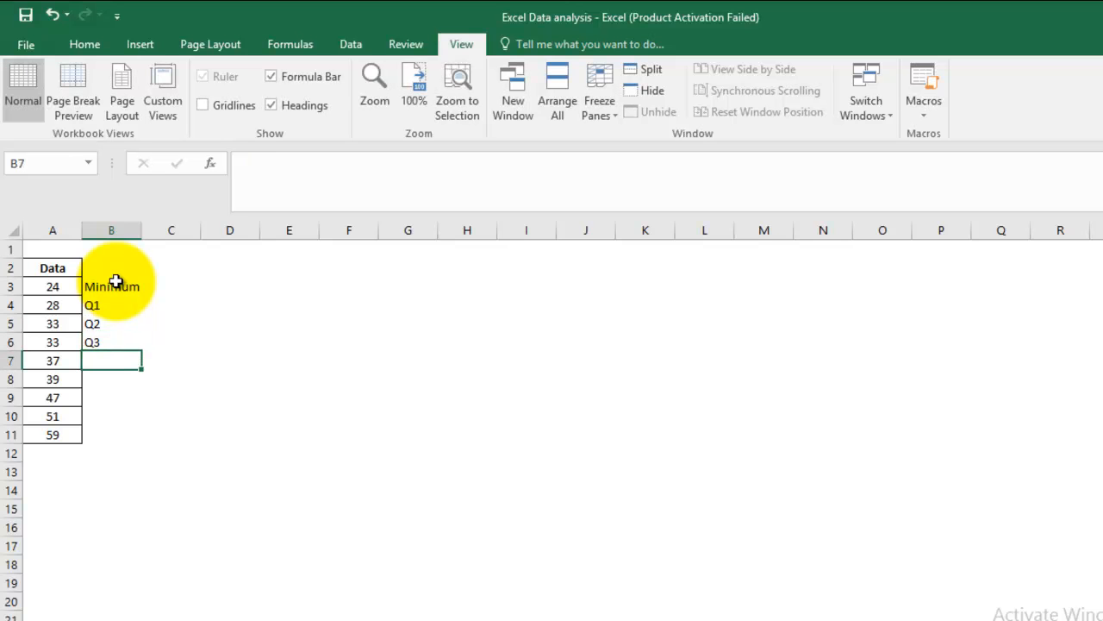
text(Maximu)
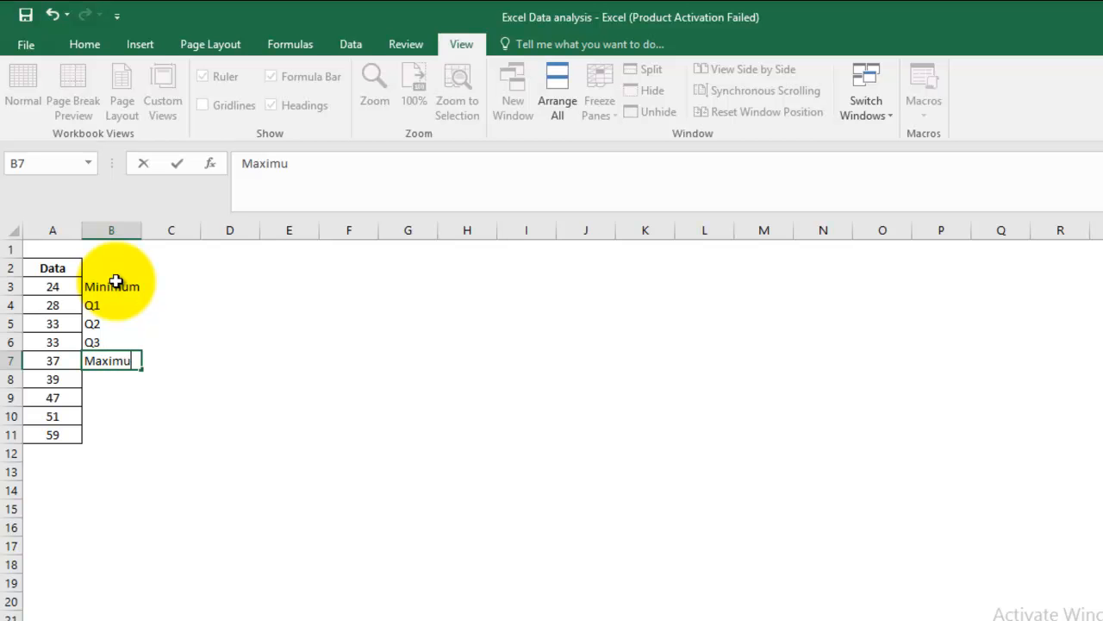
key(Tab)
key(Up)
key(Up)
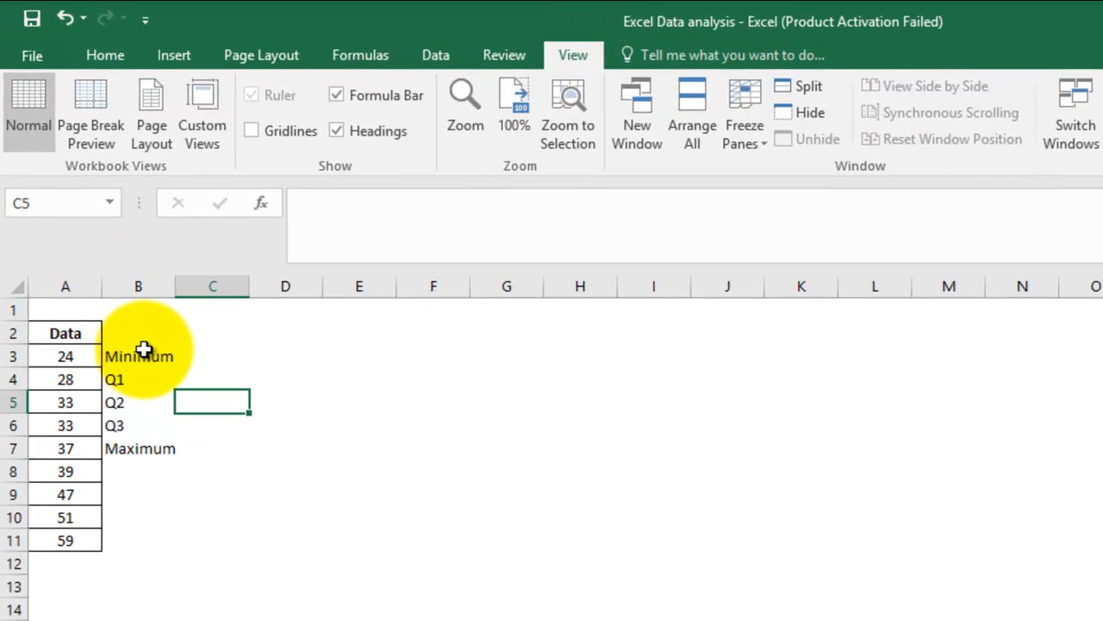
- Apply all borders to the range B3:C7 and autofit the width of column B
drag(144, 356, 236, 446)
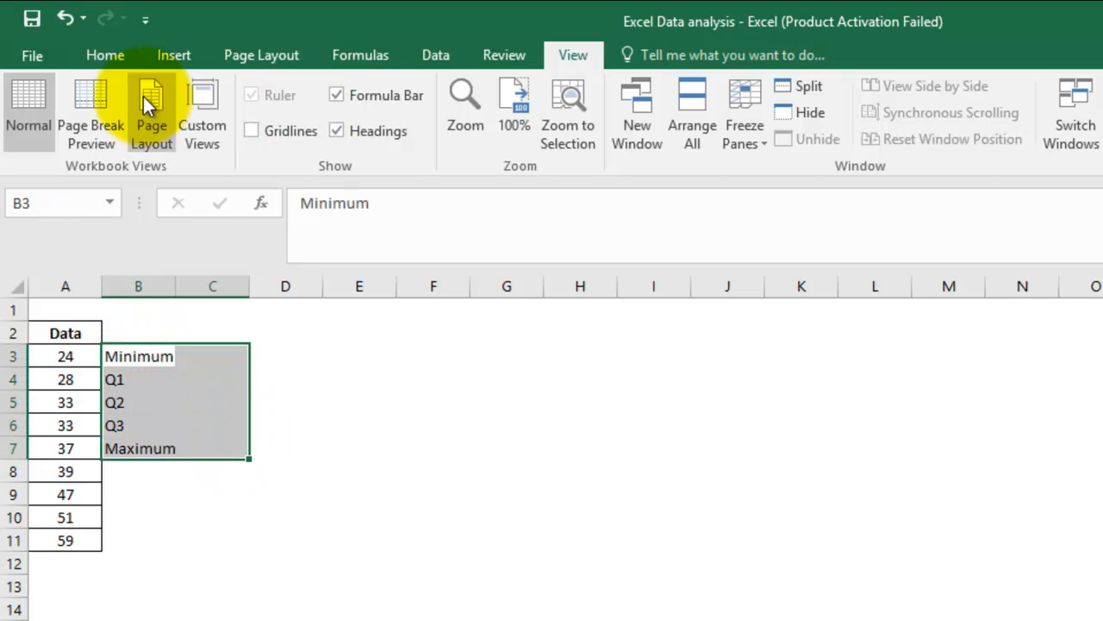
click(97, 57)
click(297, 130)
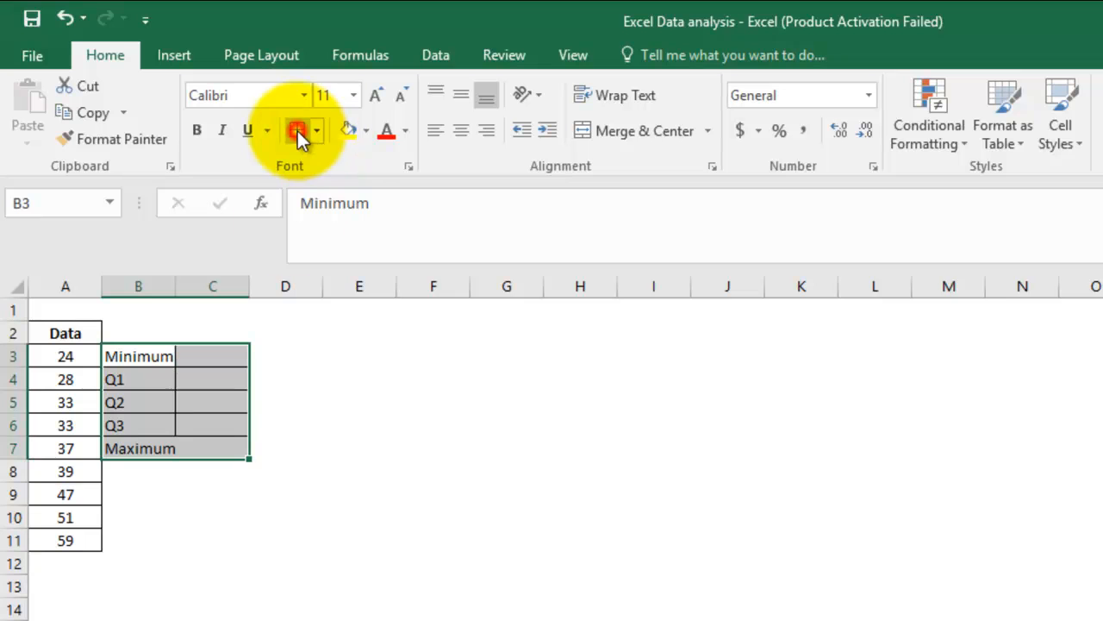
click(217, 447)
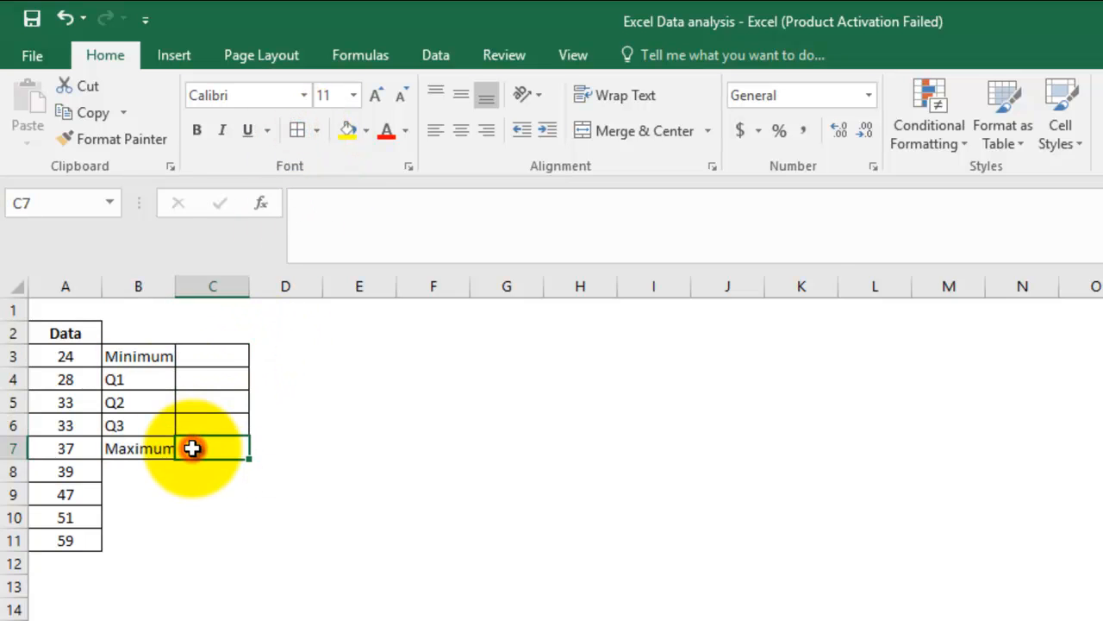
double_click(174, 285)
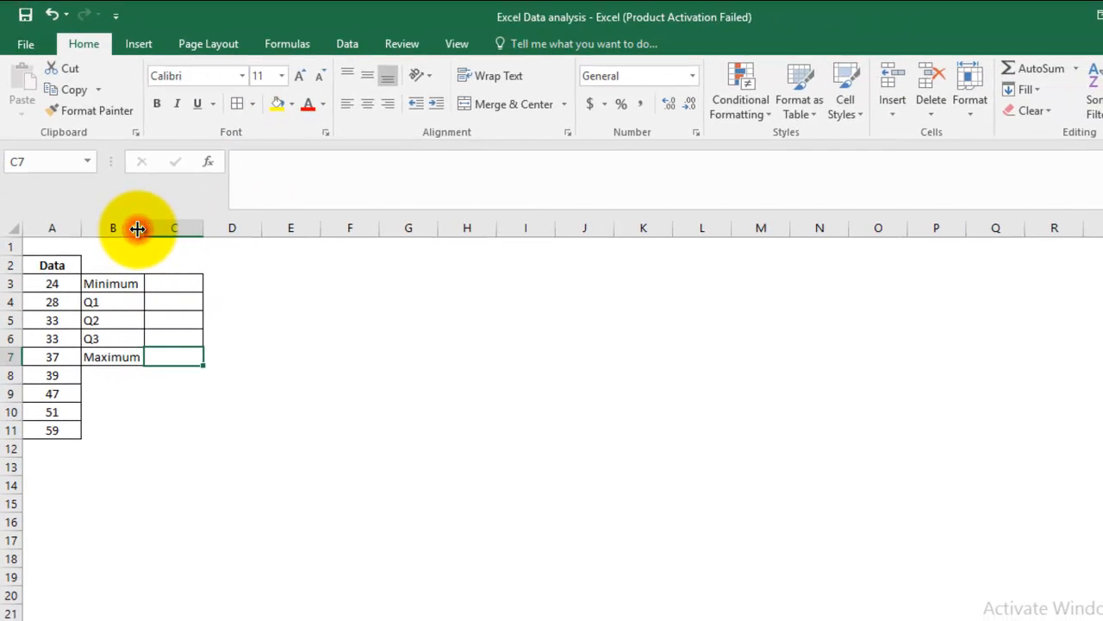
- Calculate the minimum of the data in cell C3 with the formula =MIN(A3:A11)
click(173, 280)
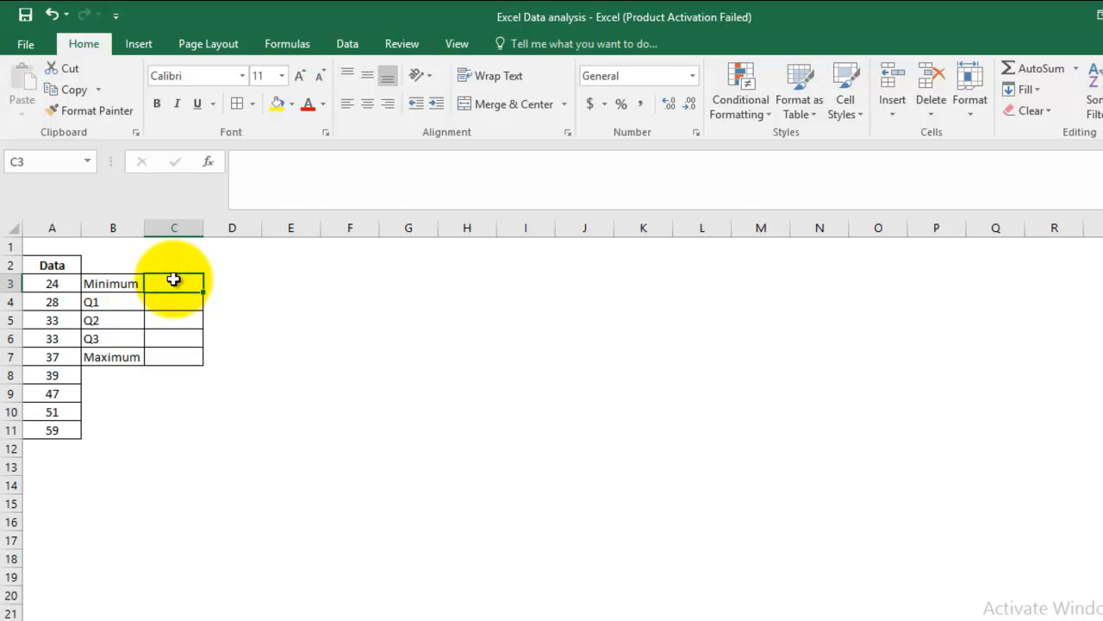
text(=)
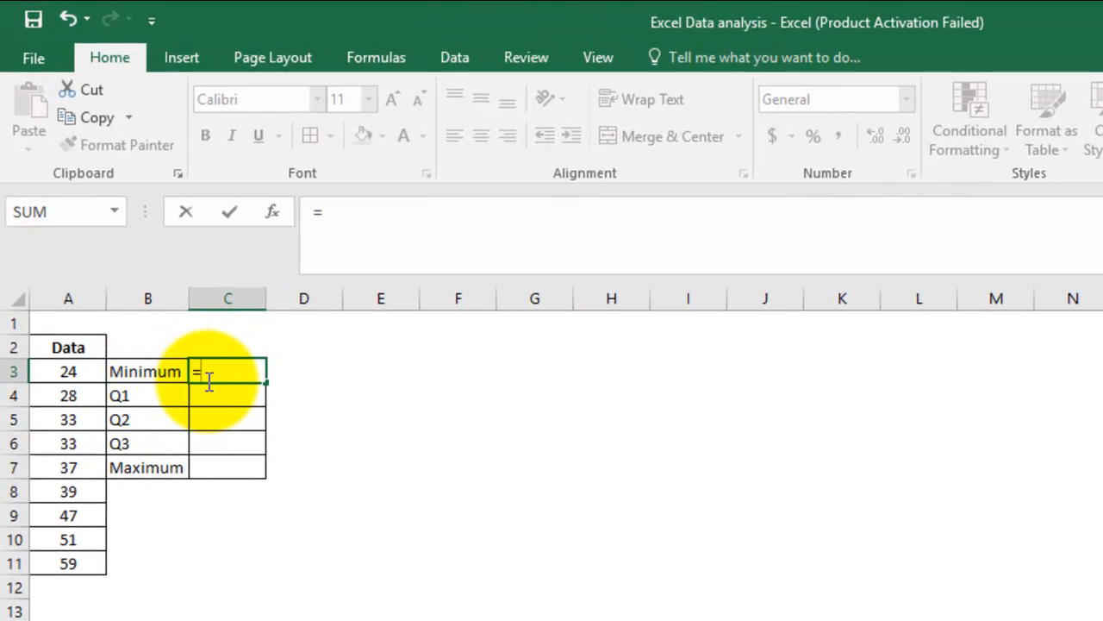
text(min)
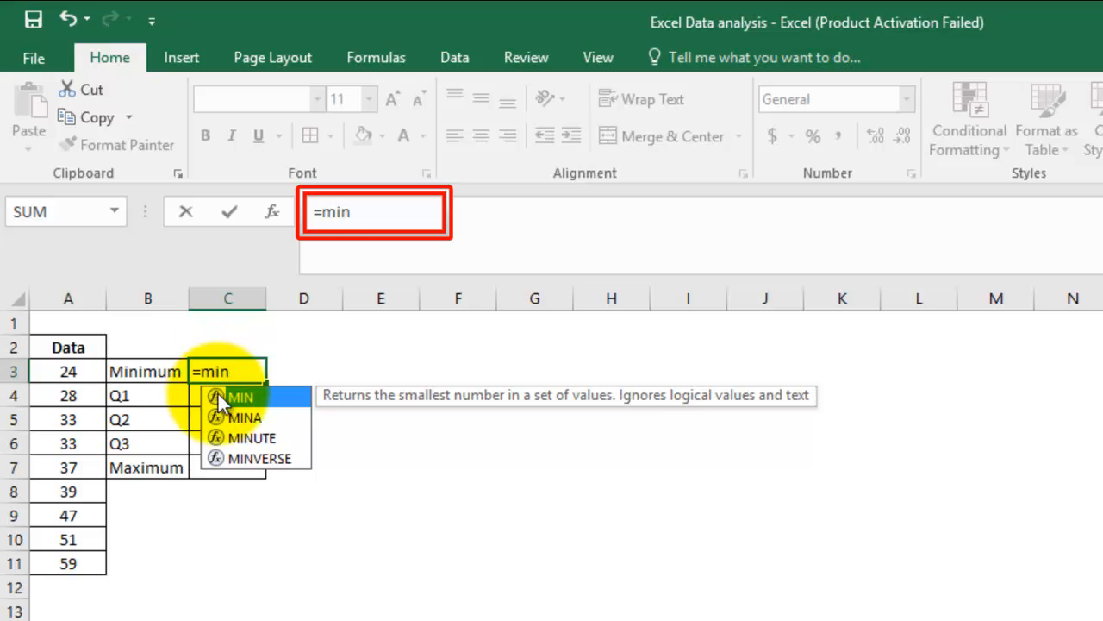
double_click(240, 397)
drag(95, 370, 84, 555)
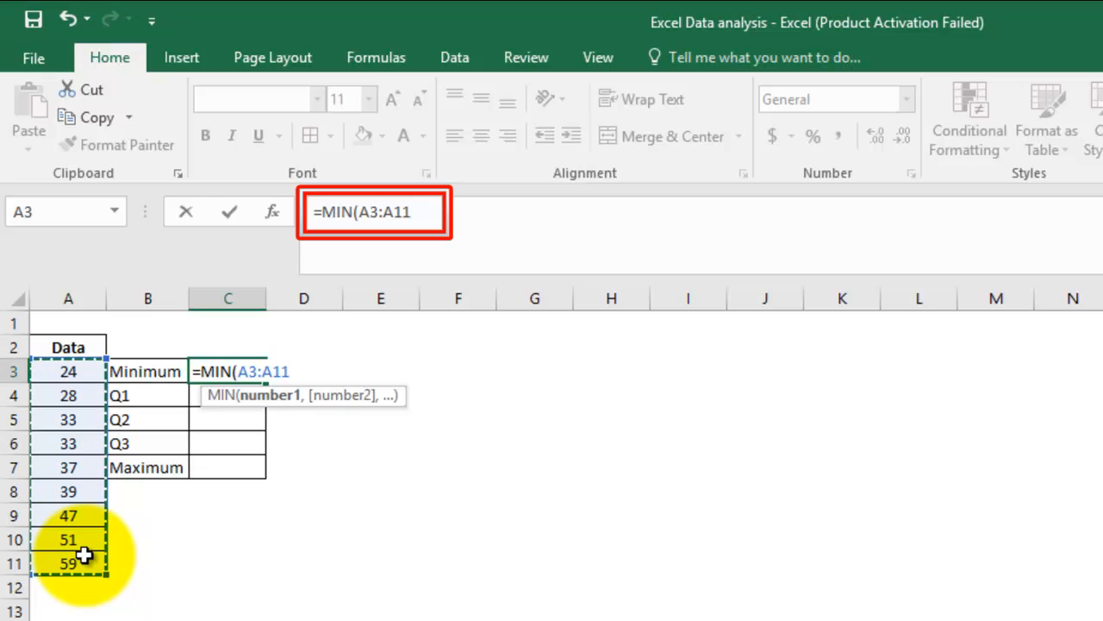
text())
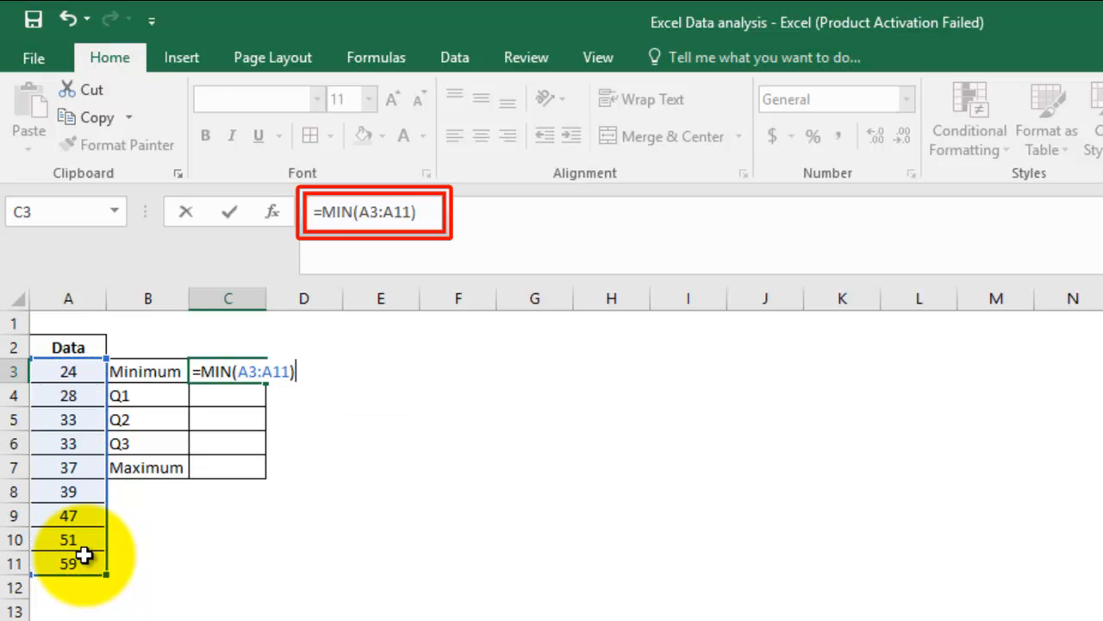
key(Return)
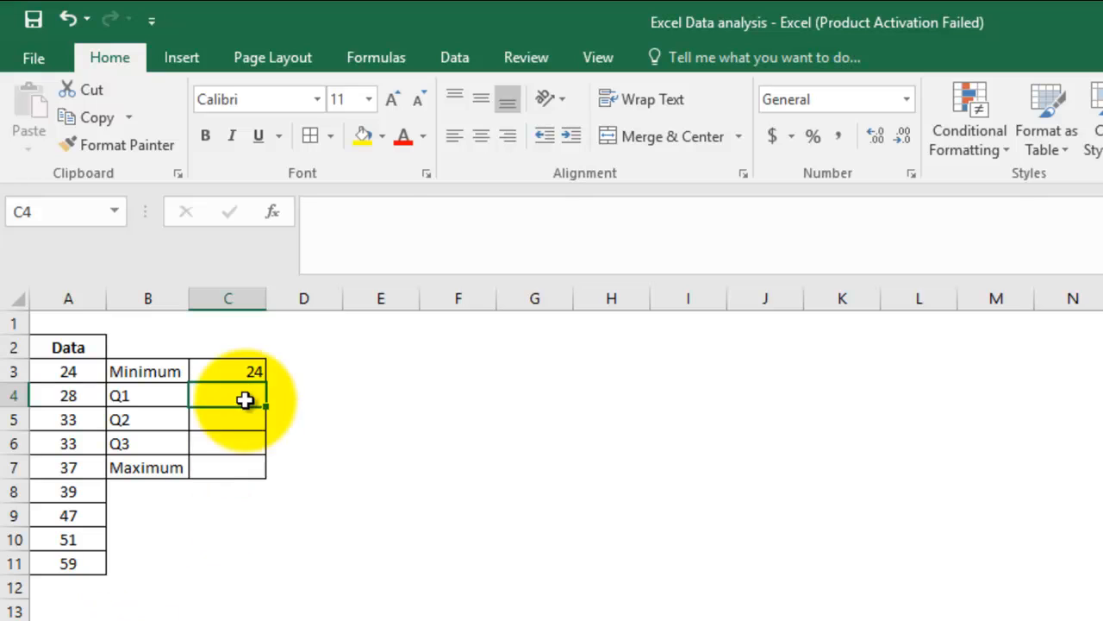
- Make the minimum value in cell C3 bold and fill the cell yellow
click(247, 367)
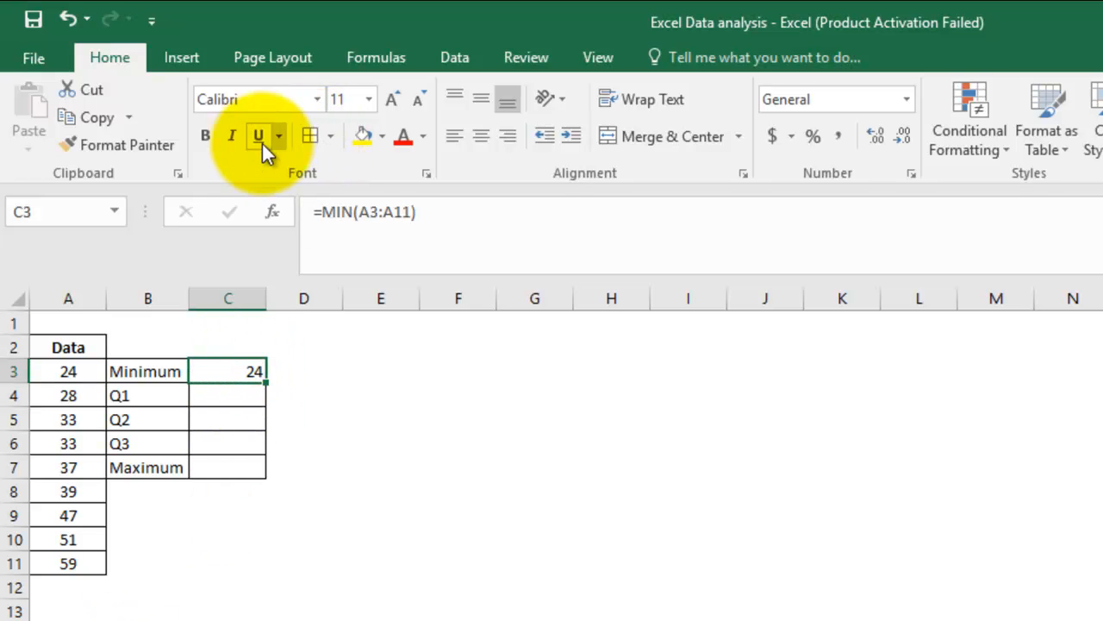
click(206, 135)
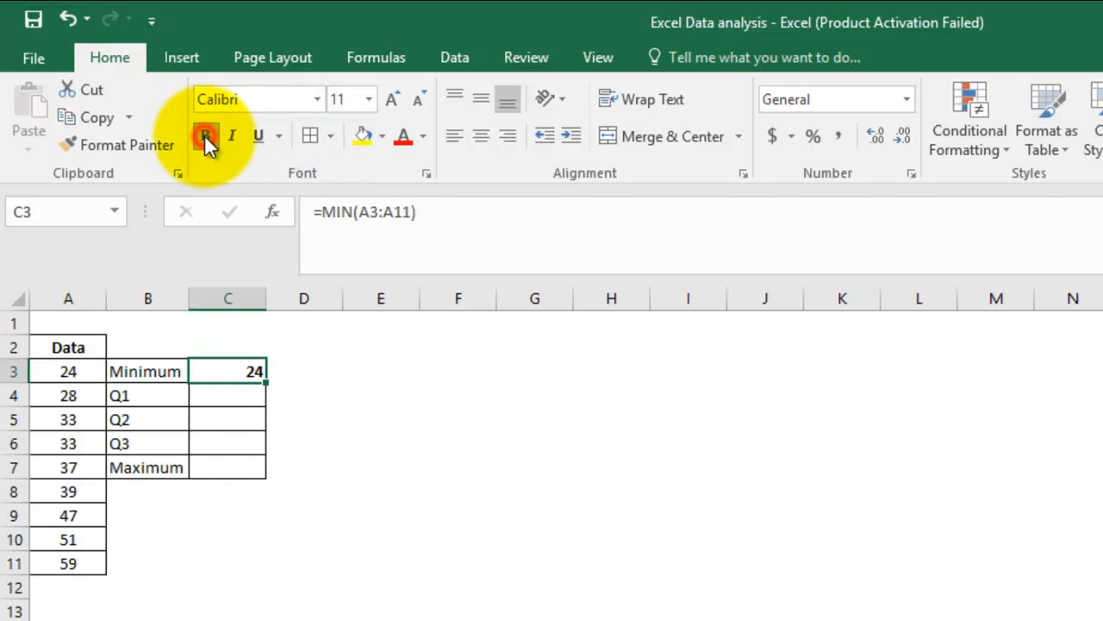
click(362, 139)
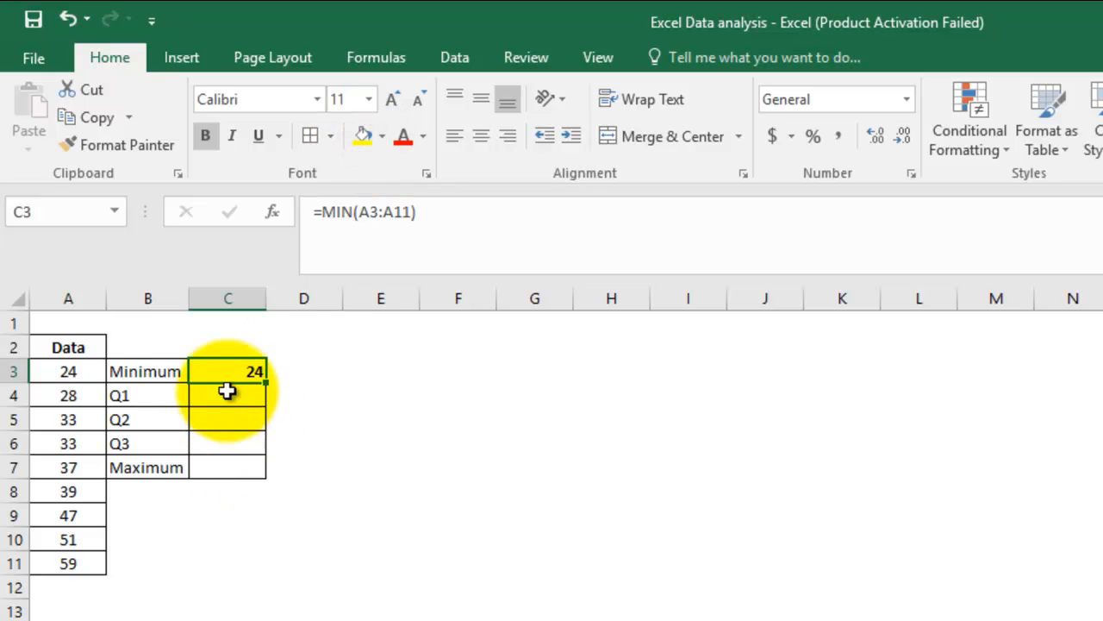
mouse_move(78, 370)
mouse_down()
mouse_move(66, 561)
mouse_move(71, 370)
mouse_up()
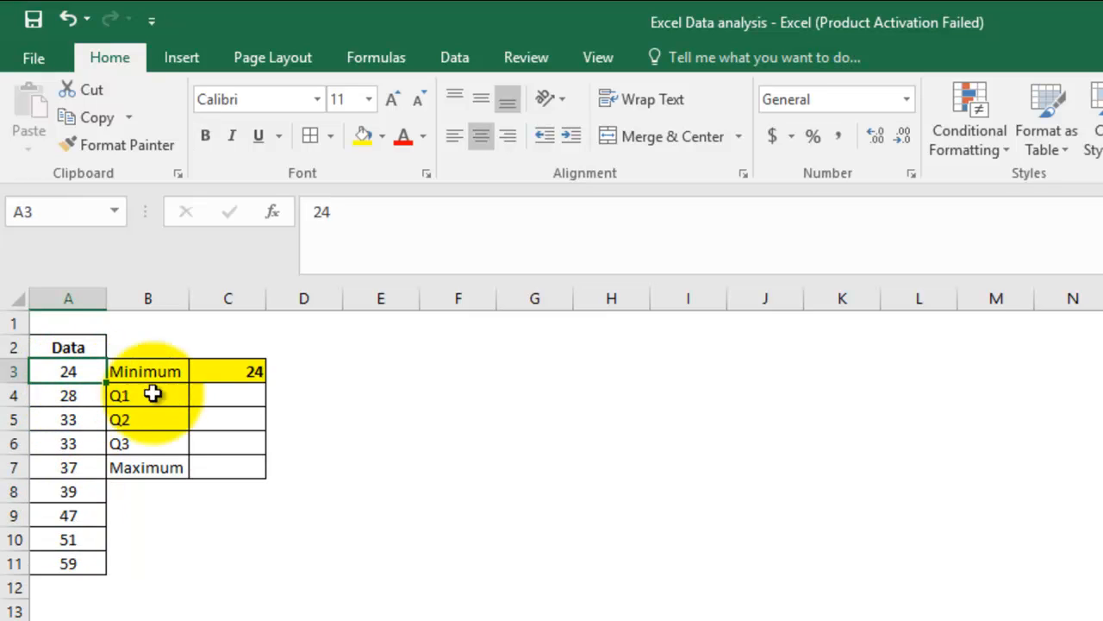
- Calculate the maximum of the data in cell C7 with the formula =MAX(A3:A11)
click(225, 477)
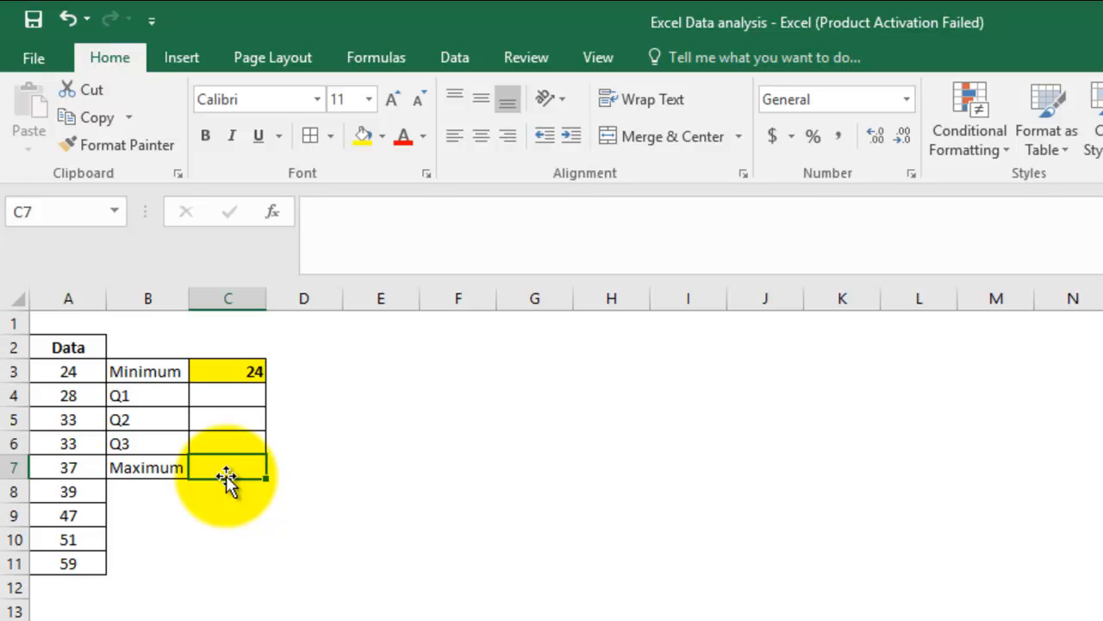
text(=)
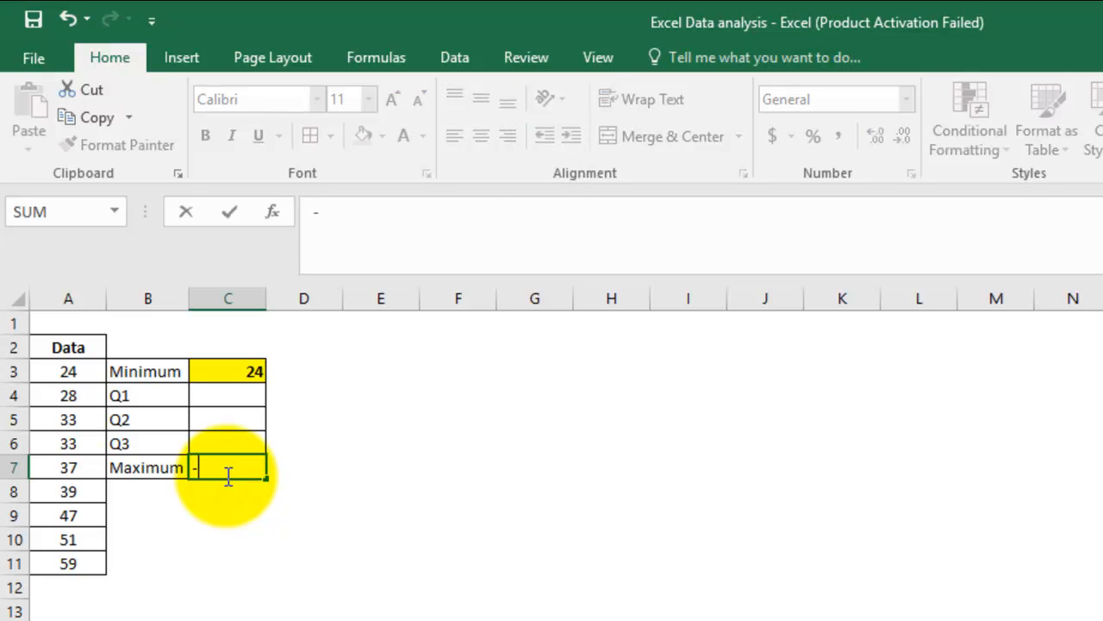
text(Max)
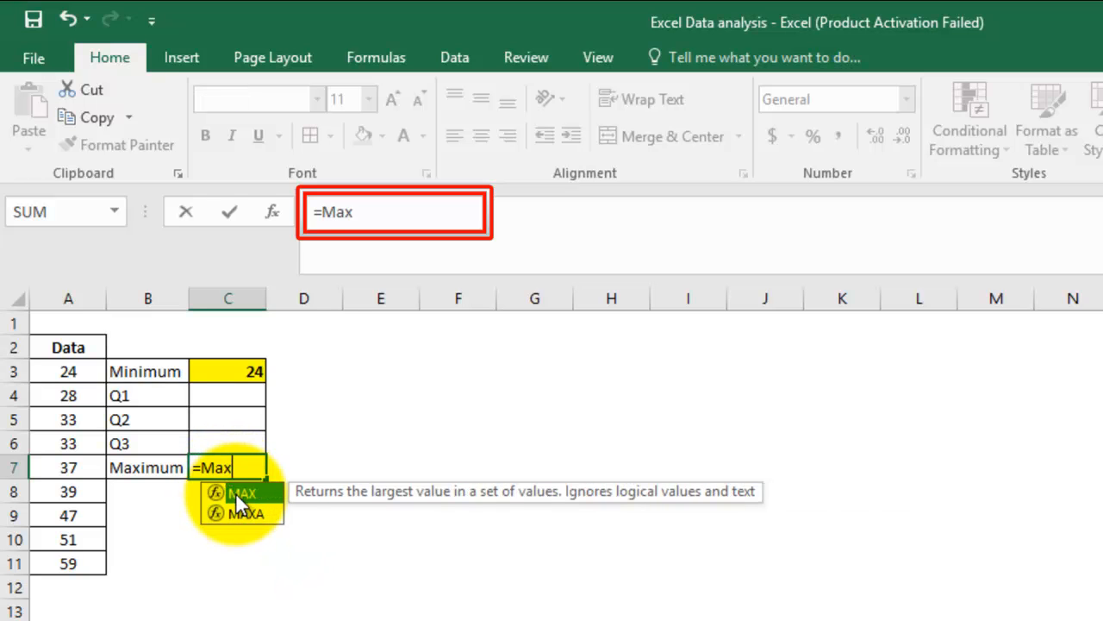
double_click(235, 492)
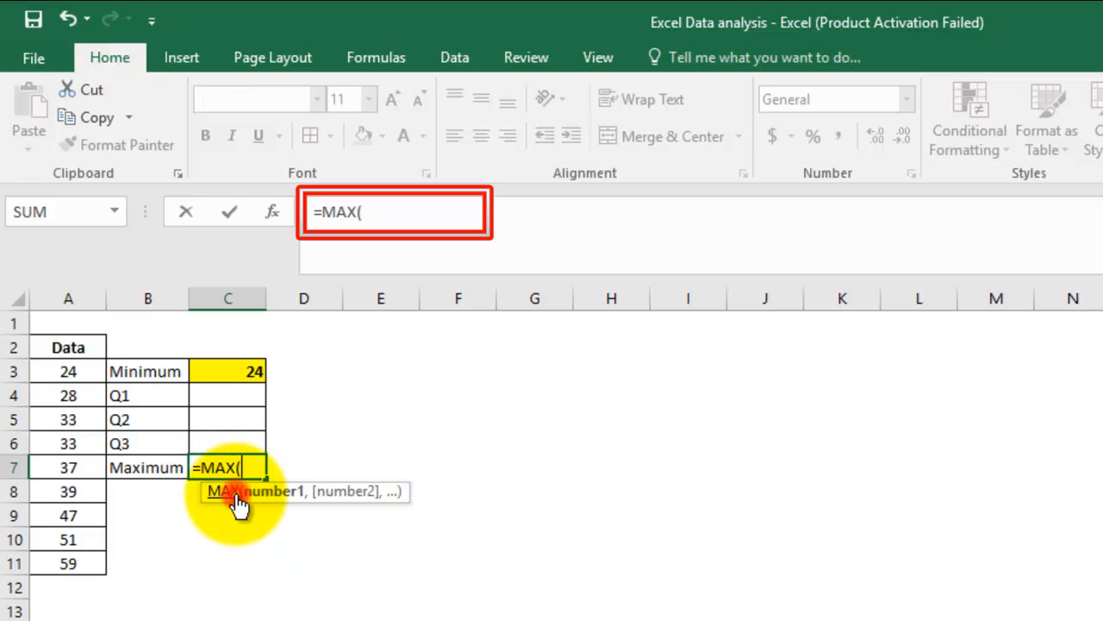
drag(86, 372, 89, 562)
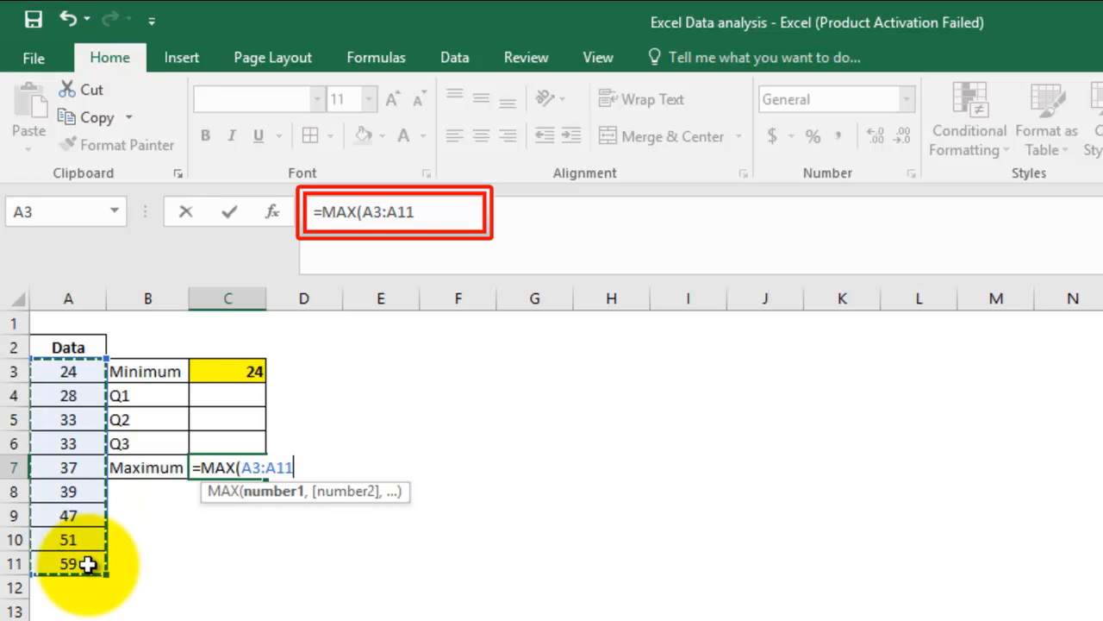
text())
key(Return)
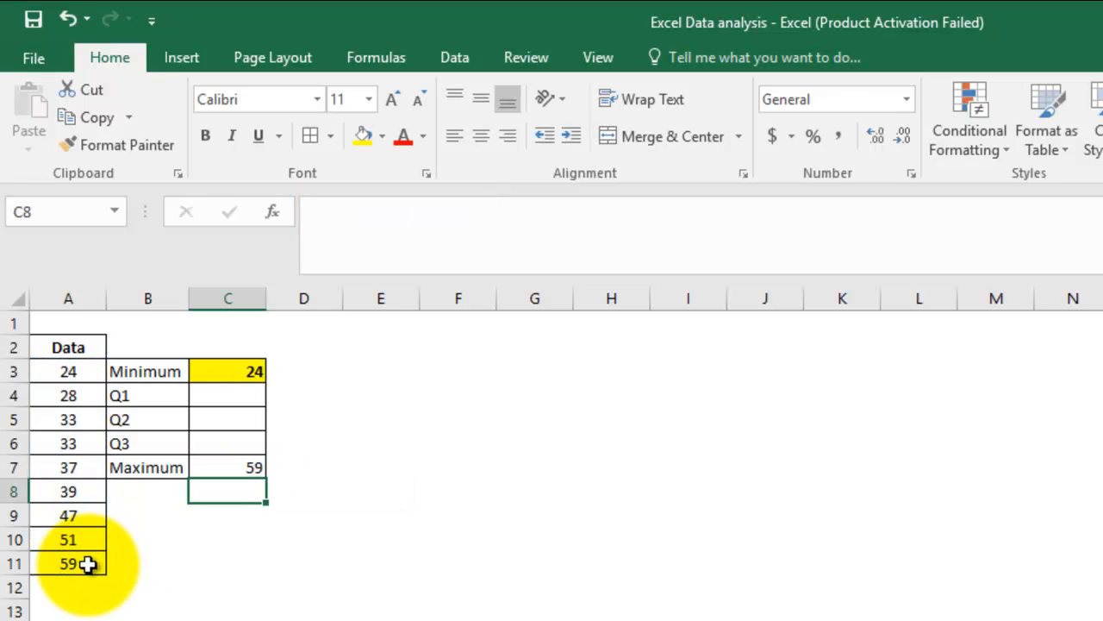
- Fill the maximum value's cell C7 yellow and make its value bold
click(229, 467)
click(362, 138)
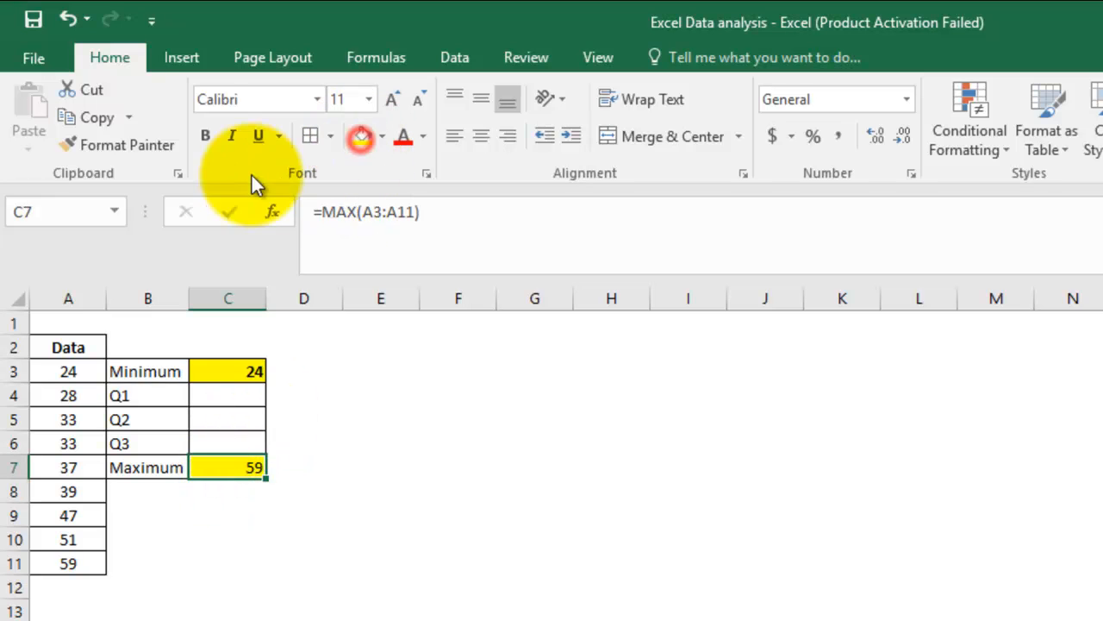
click(205, 136)
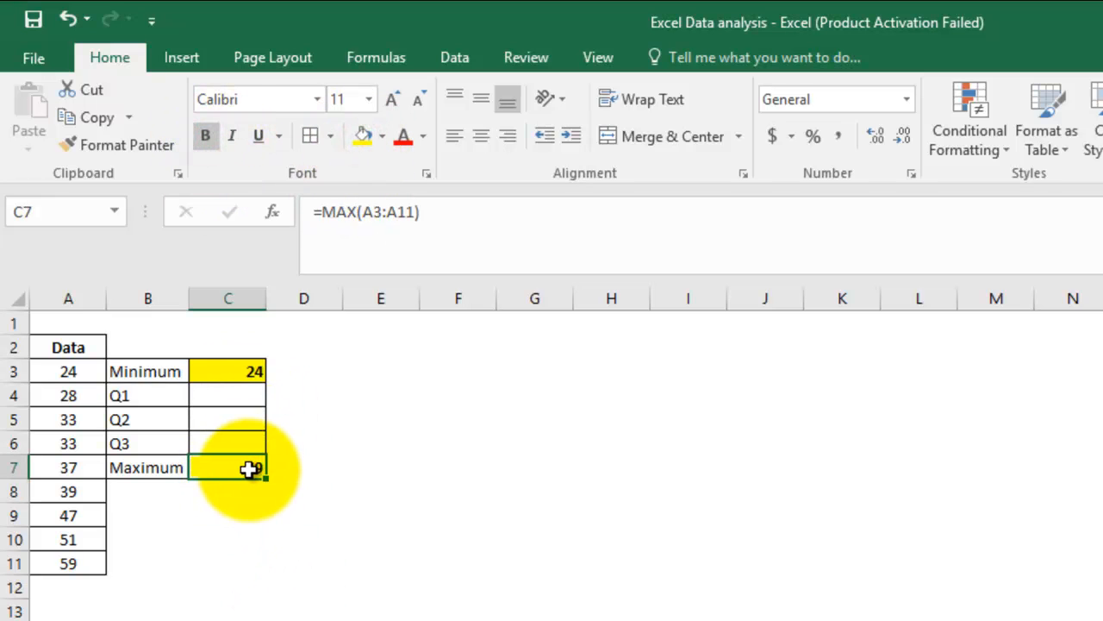
click(86, 563)
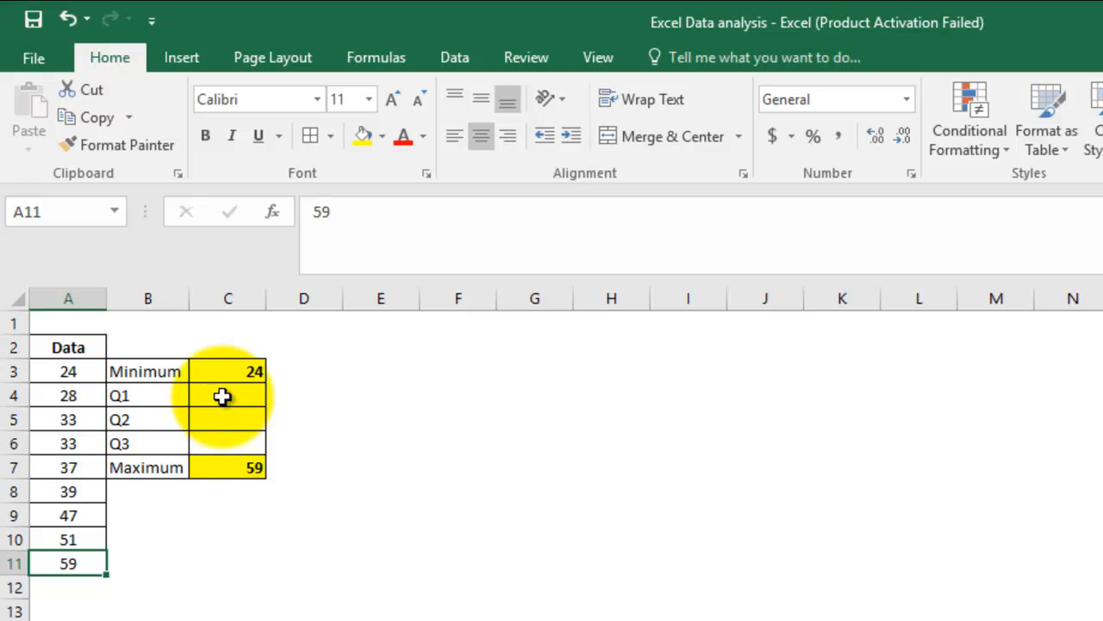
- Make the labels Q1, Q2 and Q3 in cells B4 to B6 bold
click(152, 397)
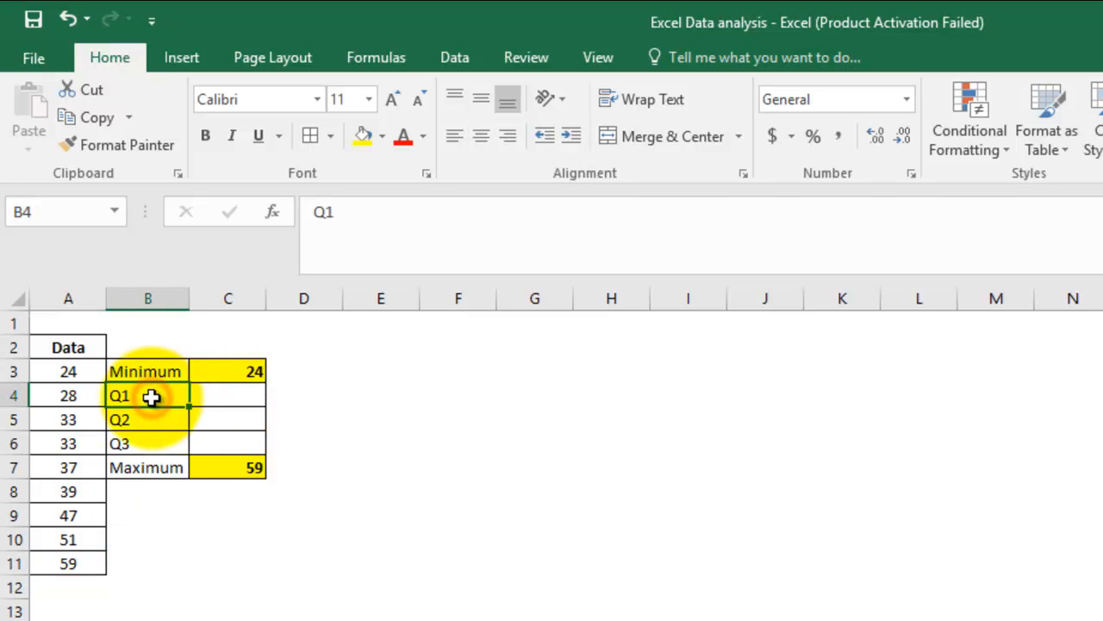
key(shift+Down)
key(shift+Down)
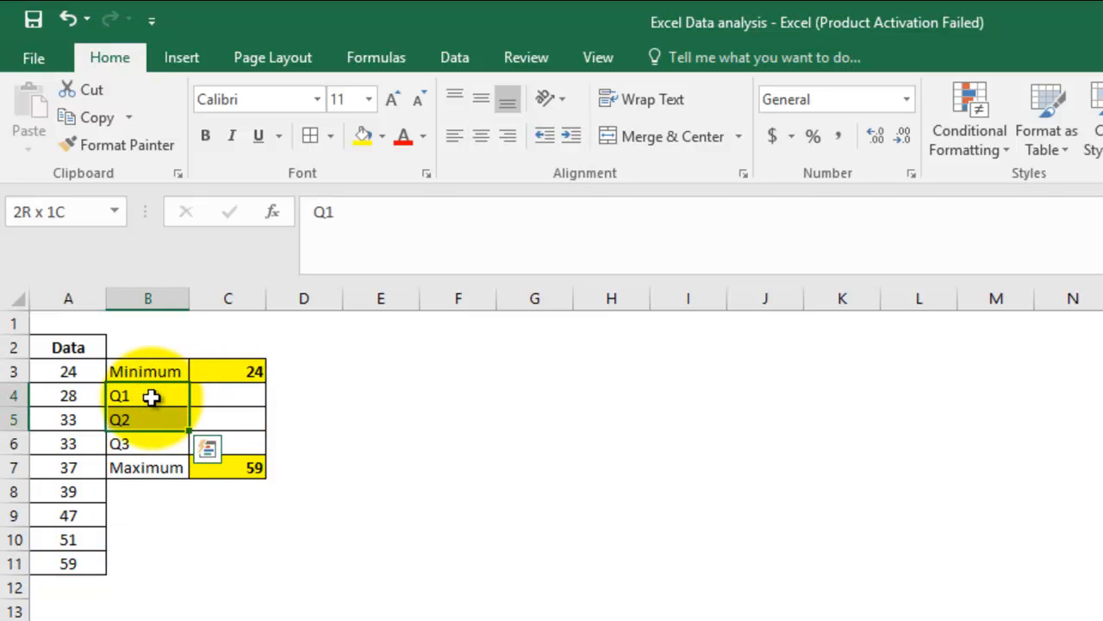
key(ctrl+b)
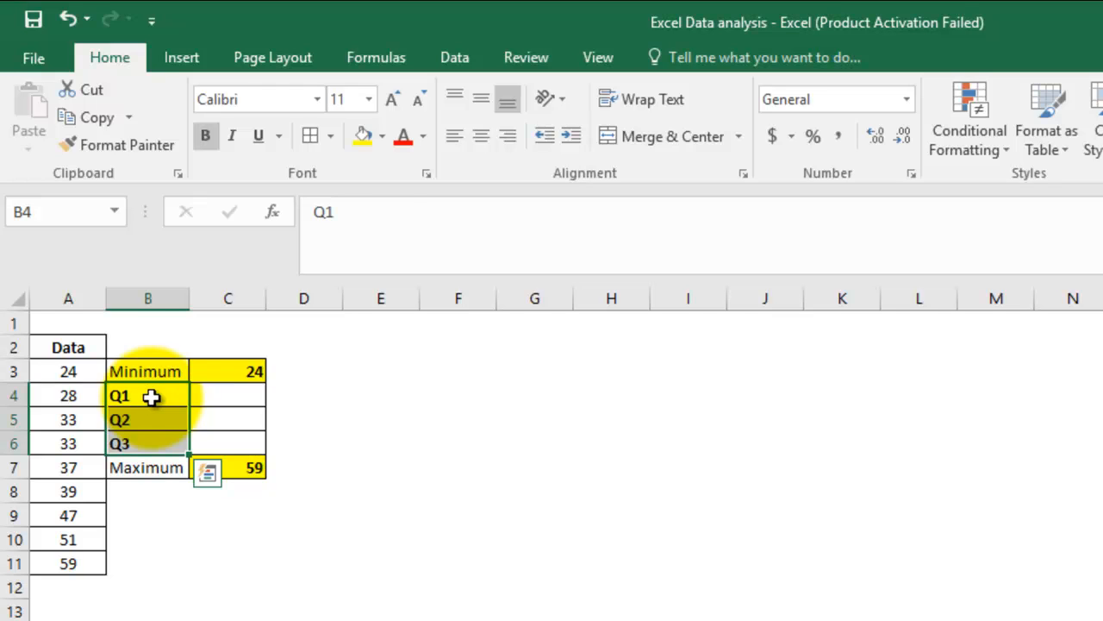
- Calculate the first quartile of the data in cell C4 with the formula =QUARTILE.EXC(A3:A11,1)
key(Right)
key(Up)
key(Down)
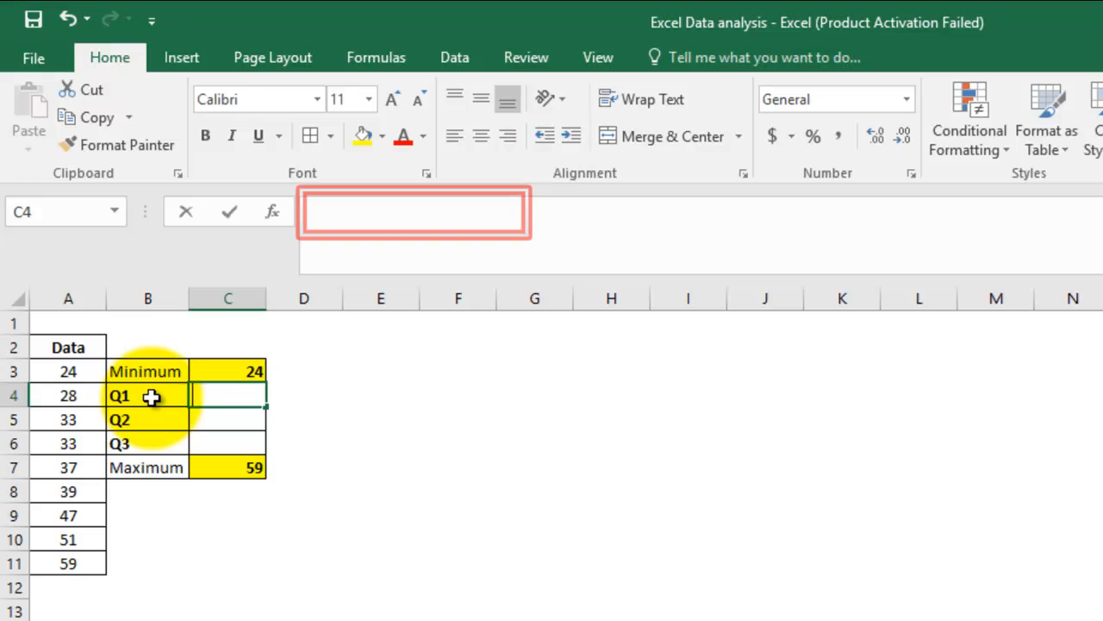
text(=quar)
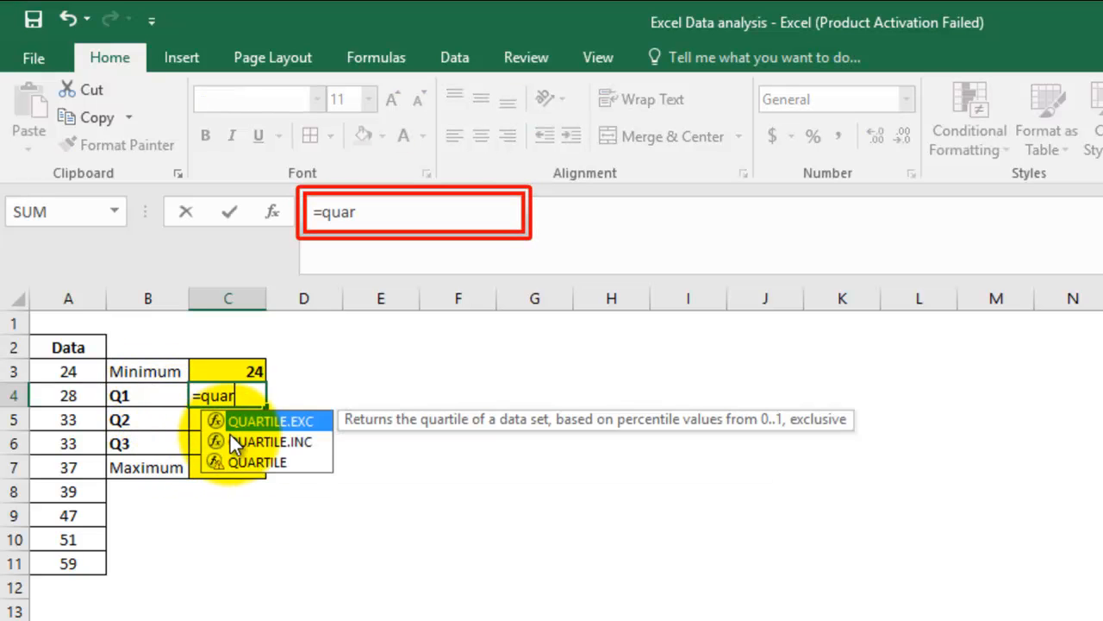
double_click(291, 423)
drag(81, 371, 86, 562)
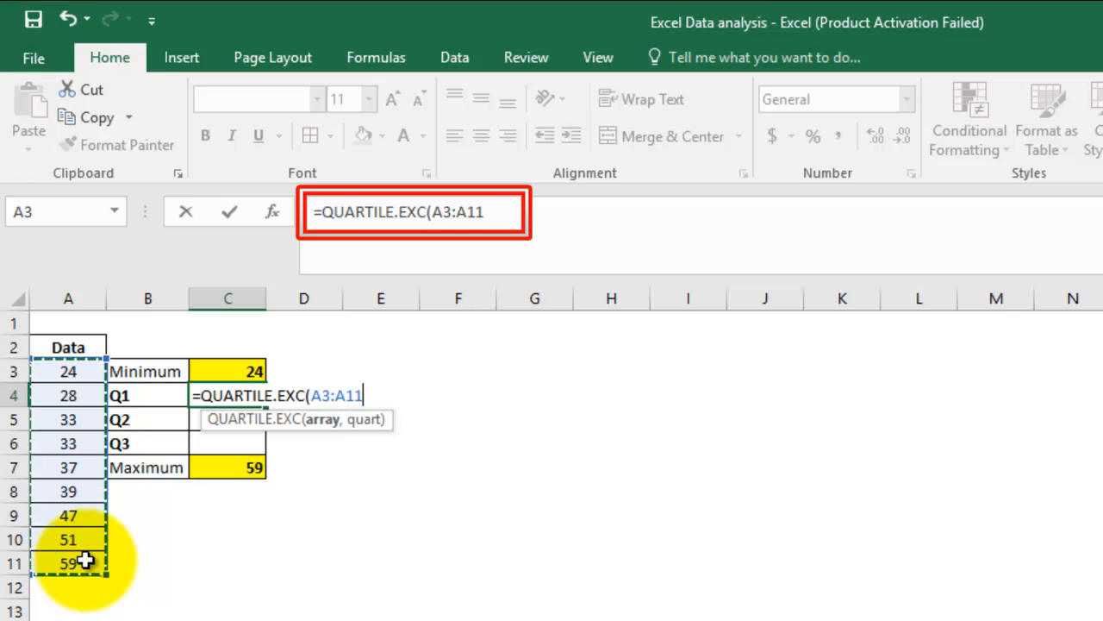
text(,)
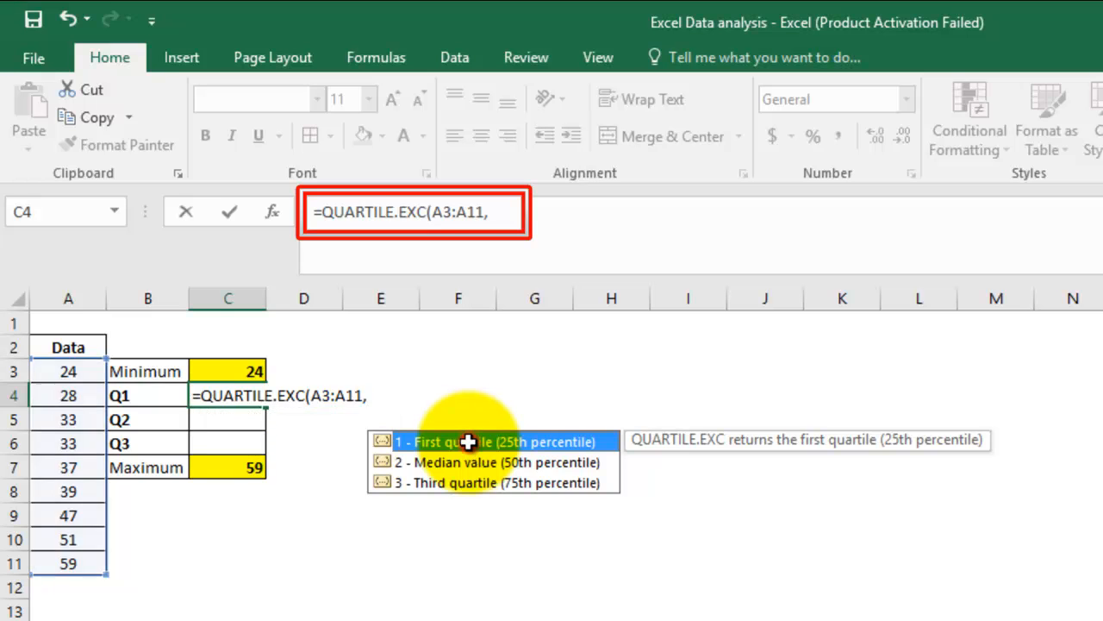
double_click(469, 443)
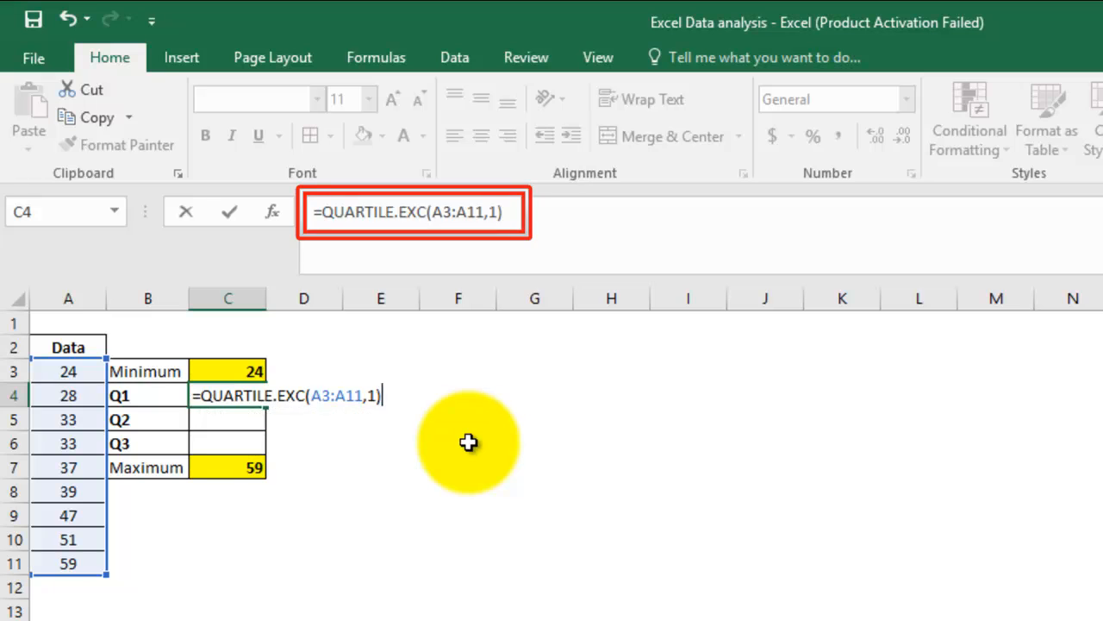
key(Return)
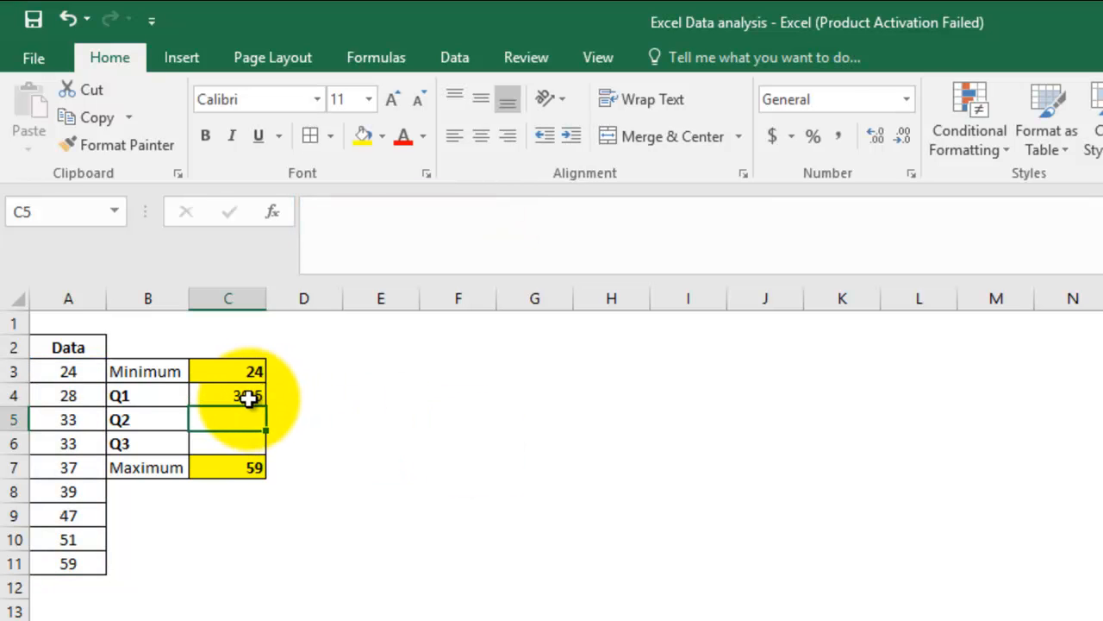
- Make the Q1 value in cell C4 bold
click(248, 396)
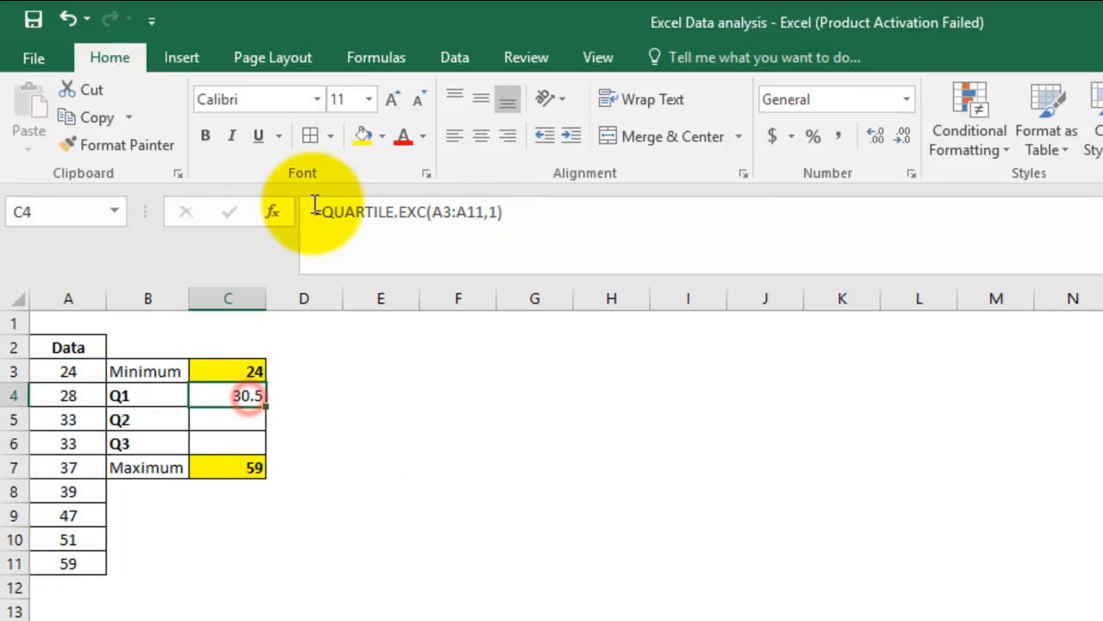
click(205, 137)
click(322, 446)
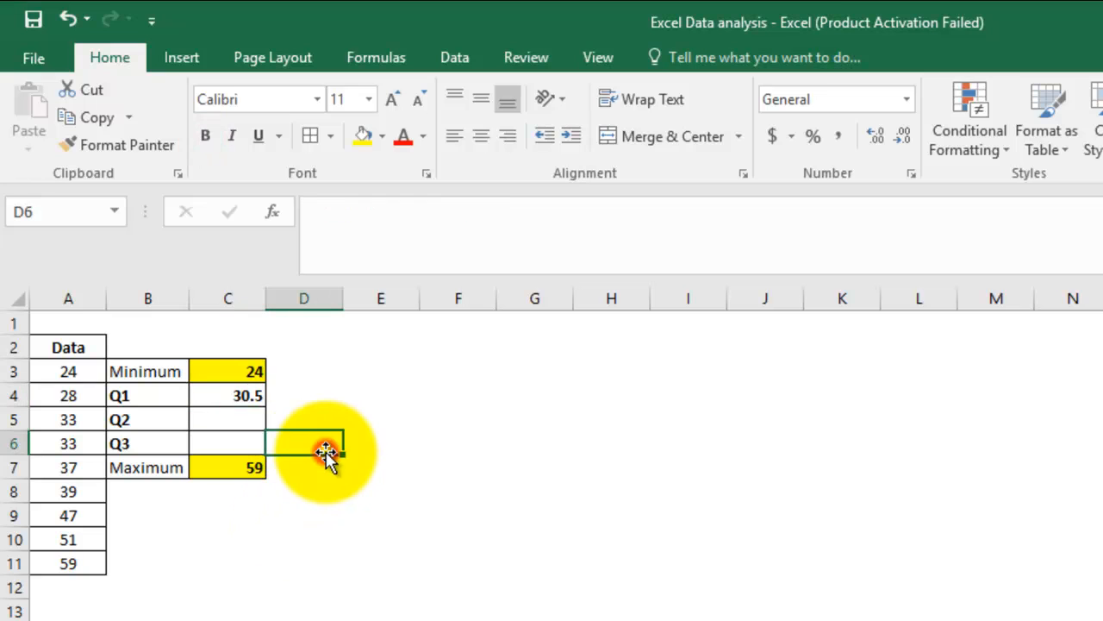
- Calculate the second quartile (median) of the data in cell C5 with the formula =QUARTILE.EXC(A3:A11,2)
click(237, 414)
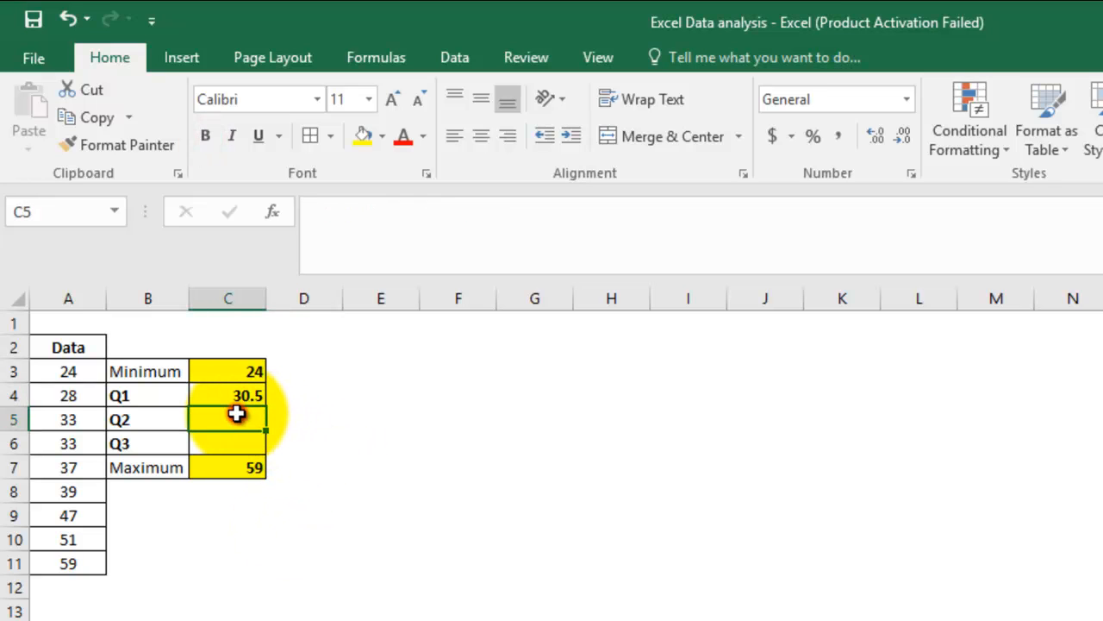
text(=)
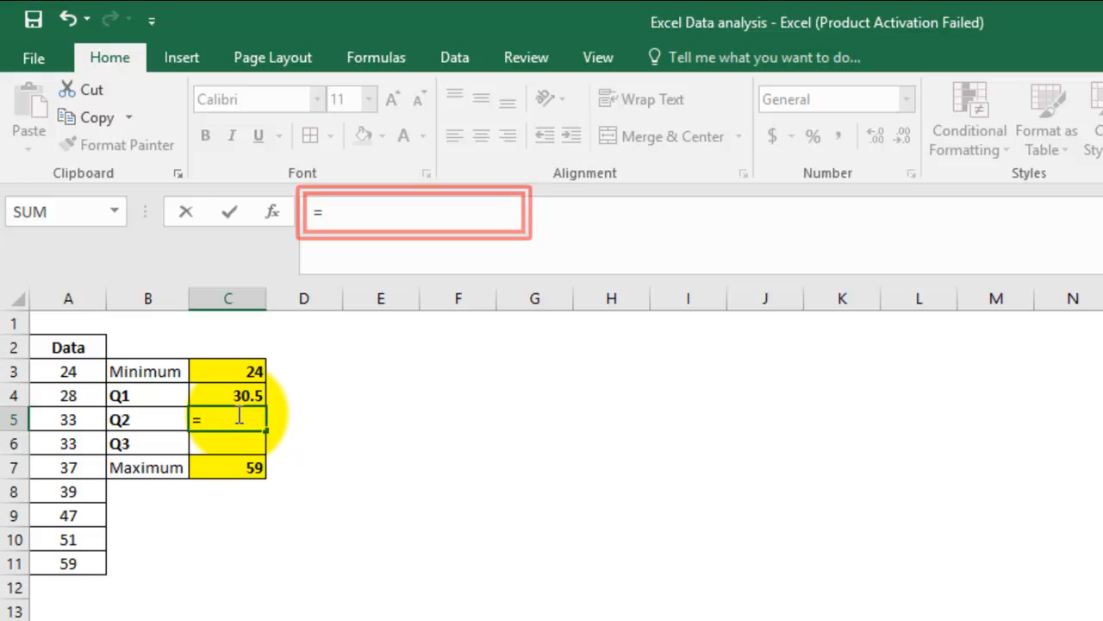
text(q)
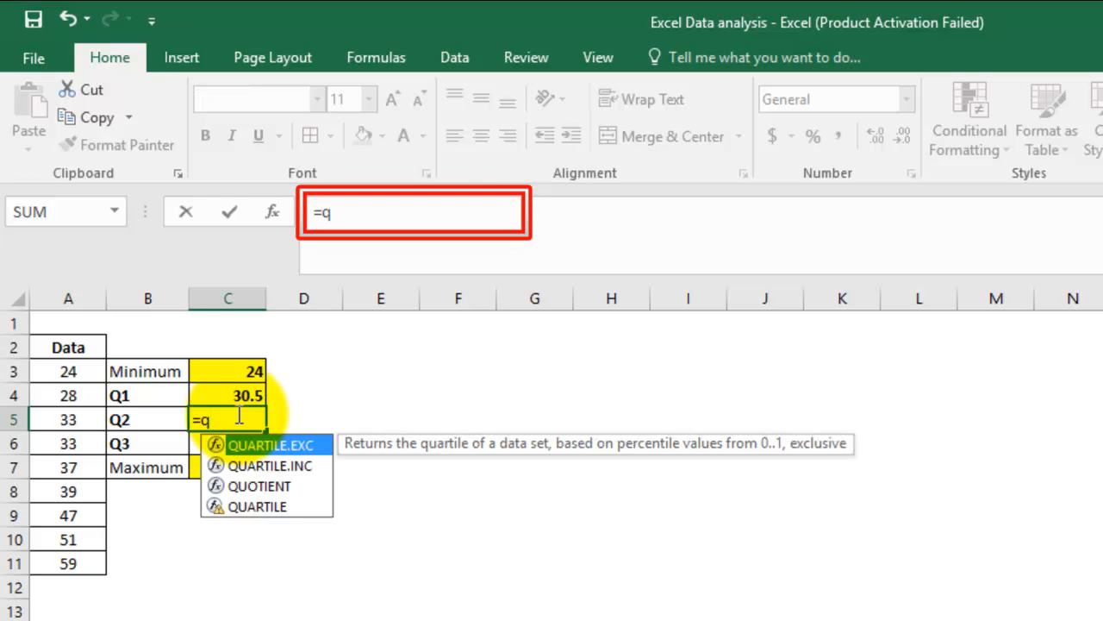
text(u)
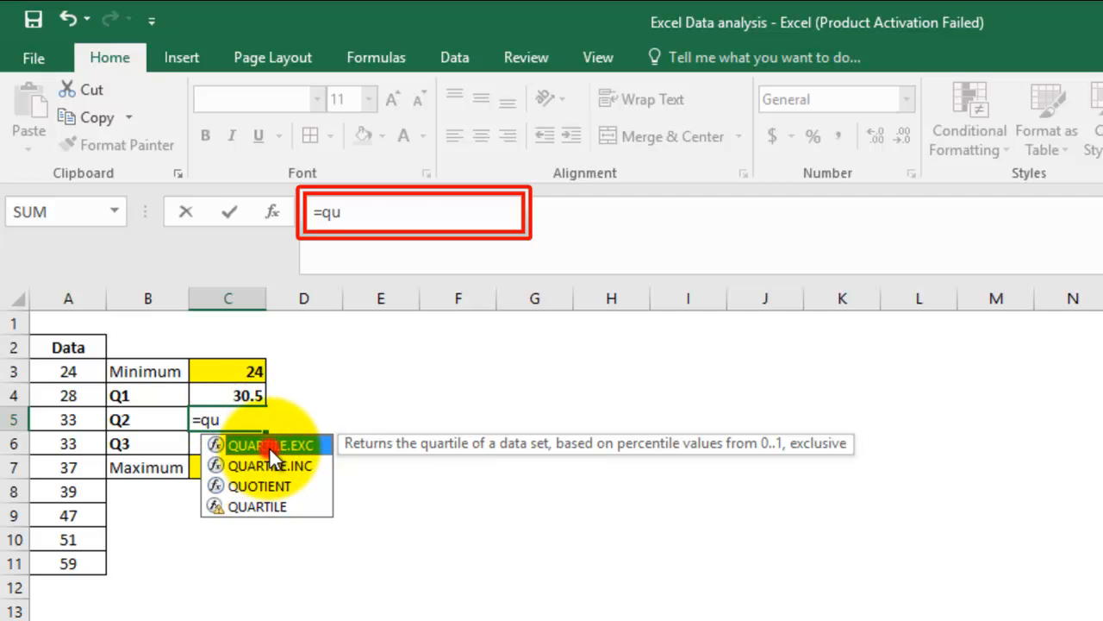
double_click(269, 446)
drag(89, 372, 88, 563)
text(,)
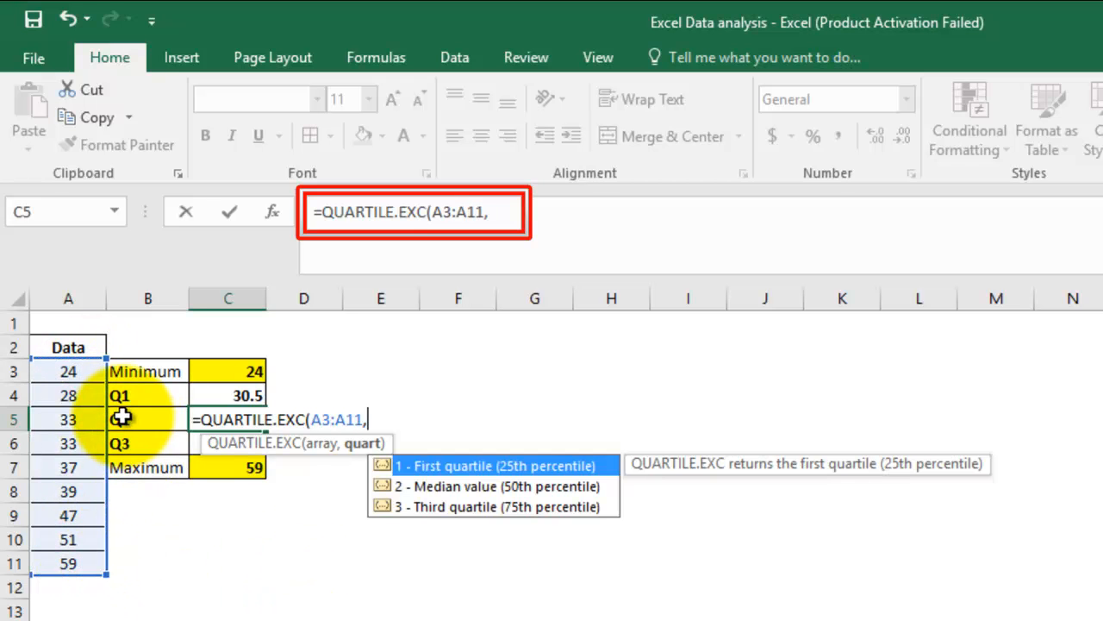
click(472, 486)
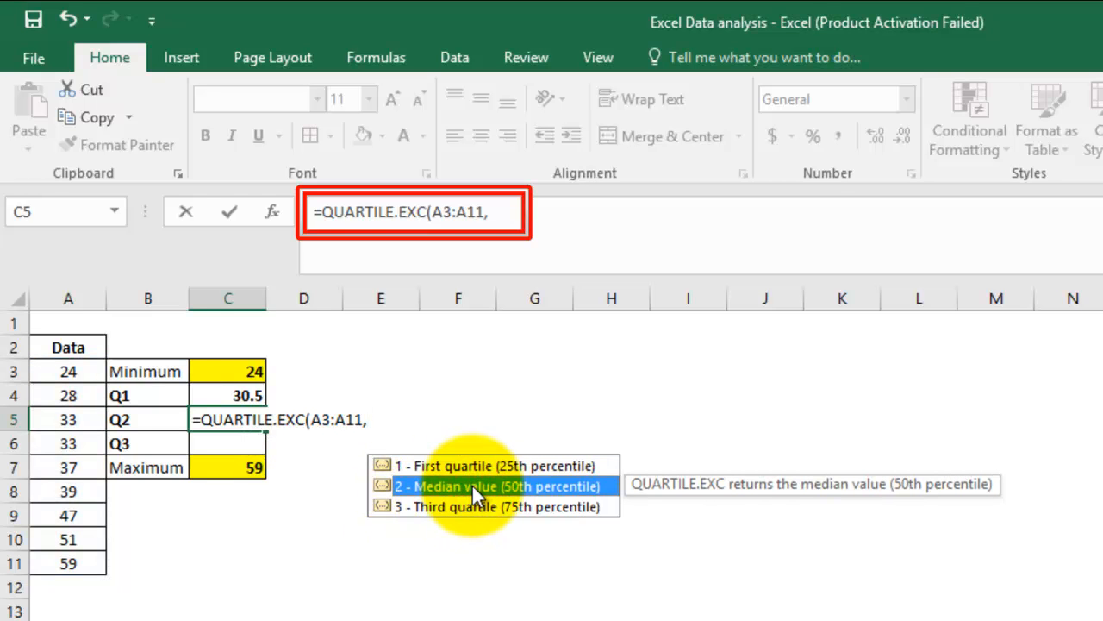
double_click(471, 485)
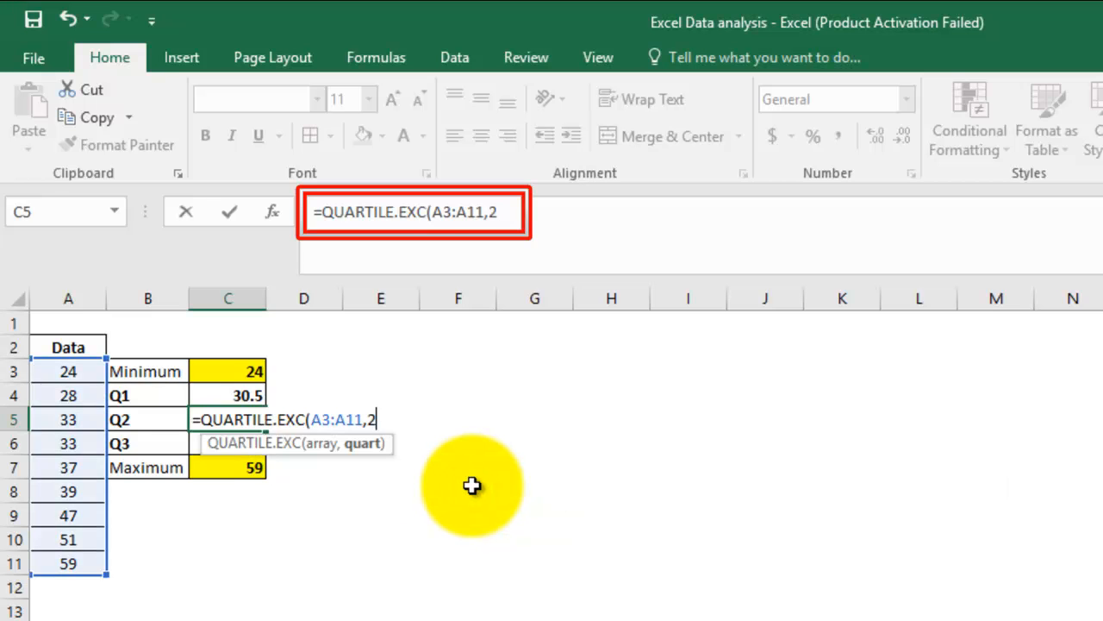
key(Return)
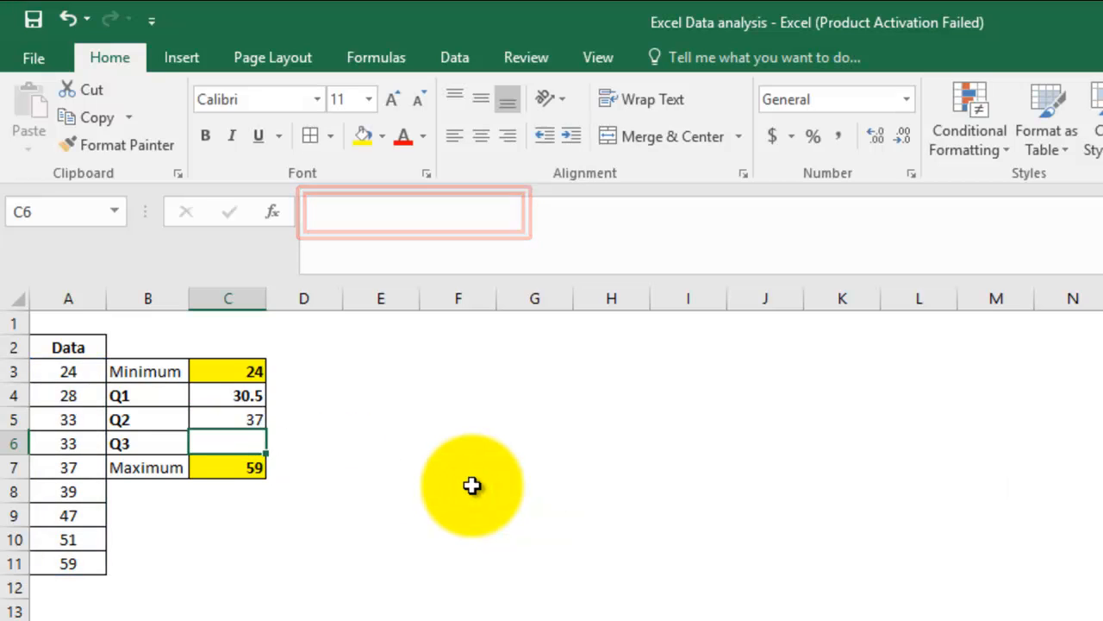
- Apply bold formatting to the Q2 value in cell C5 and to the empty Q3 cell C6
click(249, 419)
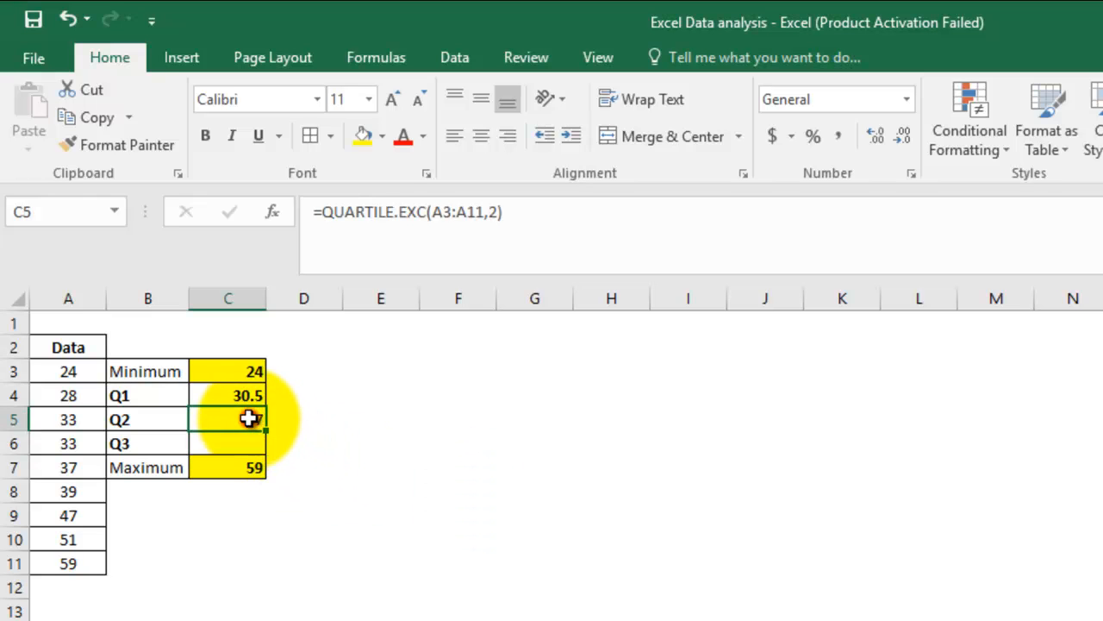
click(205, 135)
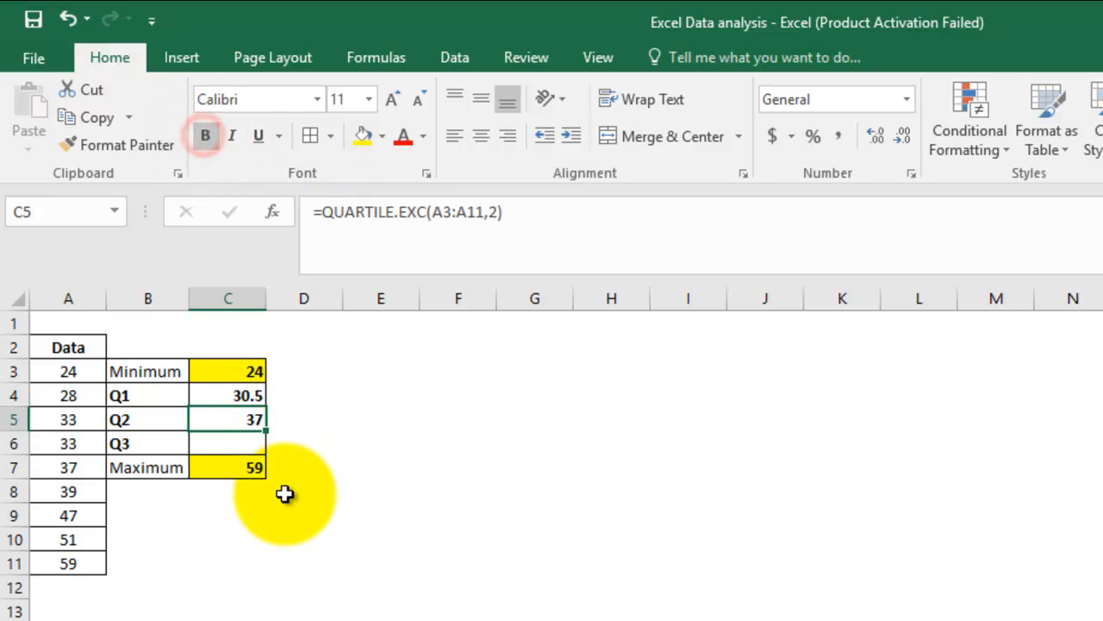
click(242, 440)
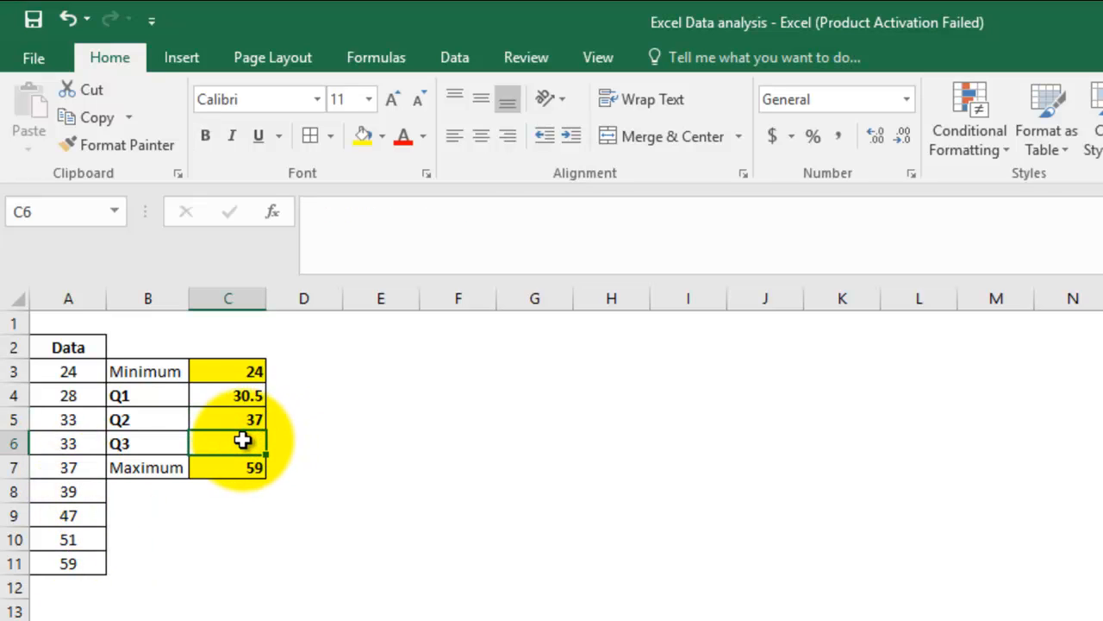
key(ctrl+b)
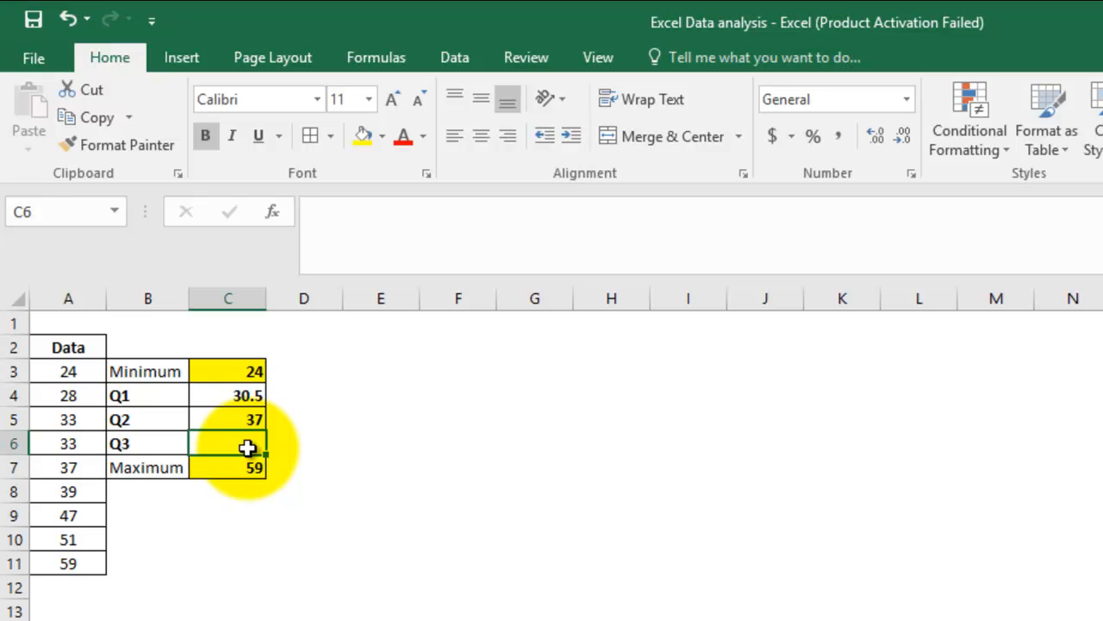
- Calculate the third quartile of the data in cell C6 with the formula =QUARTILE.EXC(A3:A11,3)
text(=)
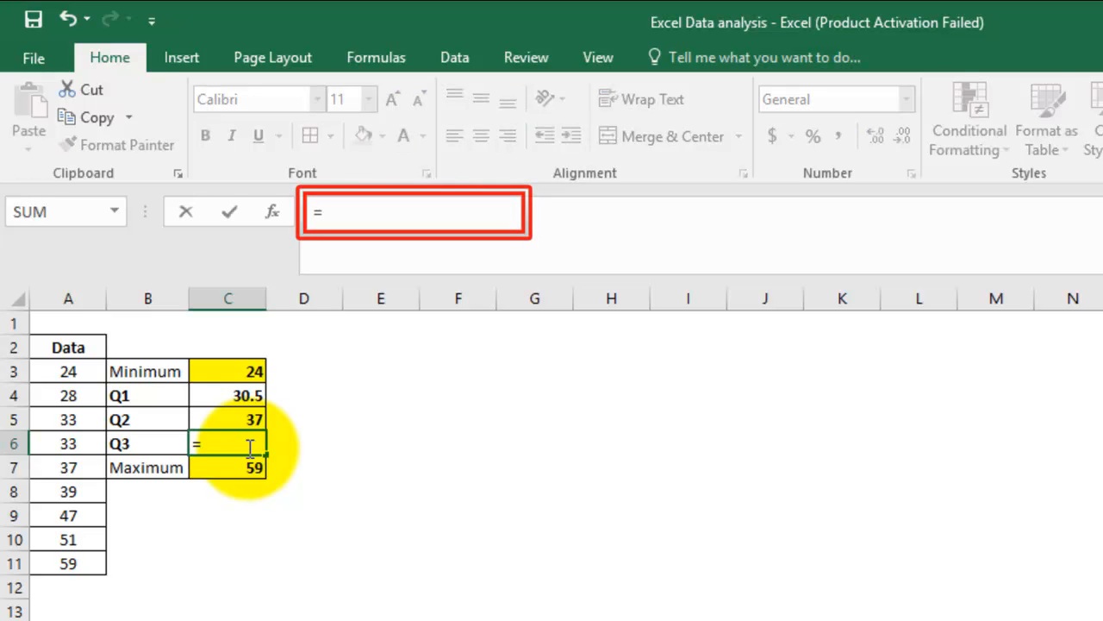
text(q)
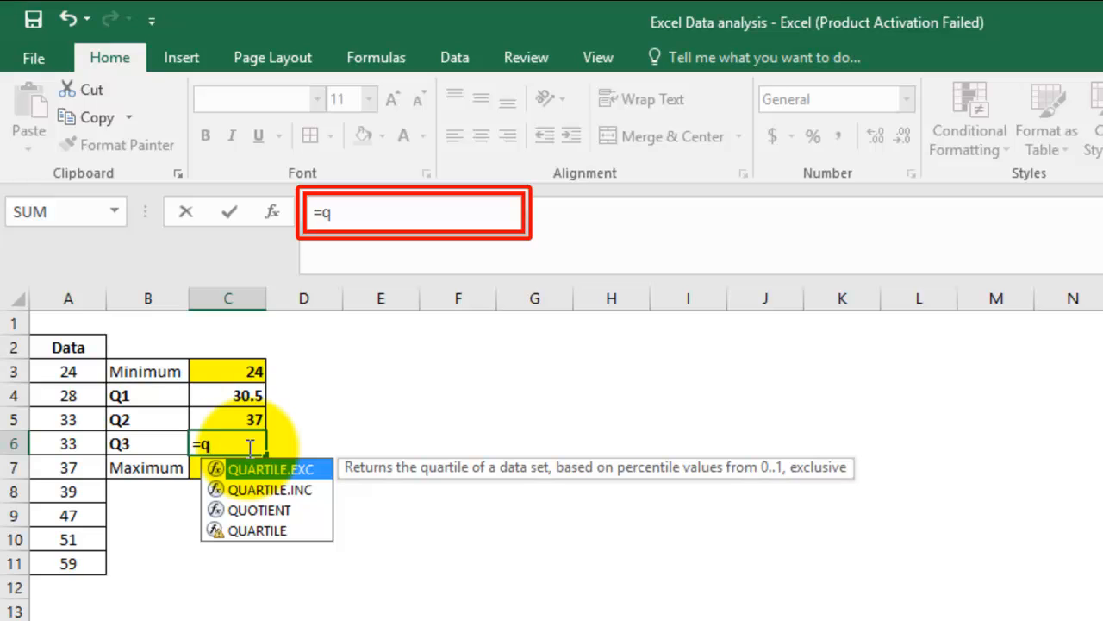
text(u)
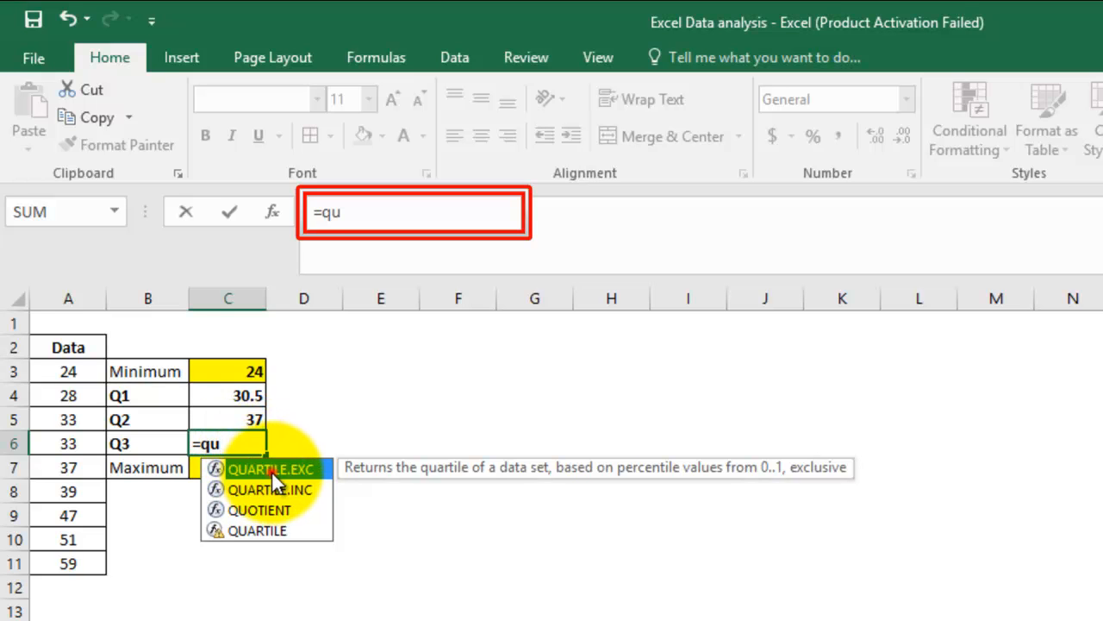
double_click(271, 471)
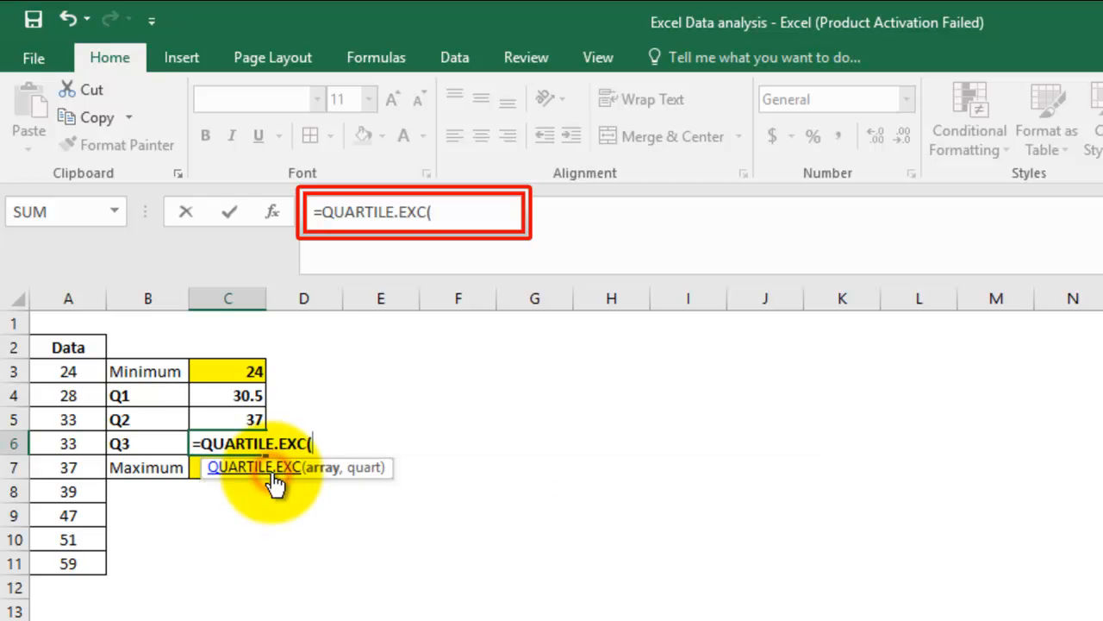
drag(75, 368, 75, 562)
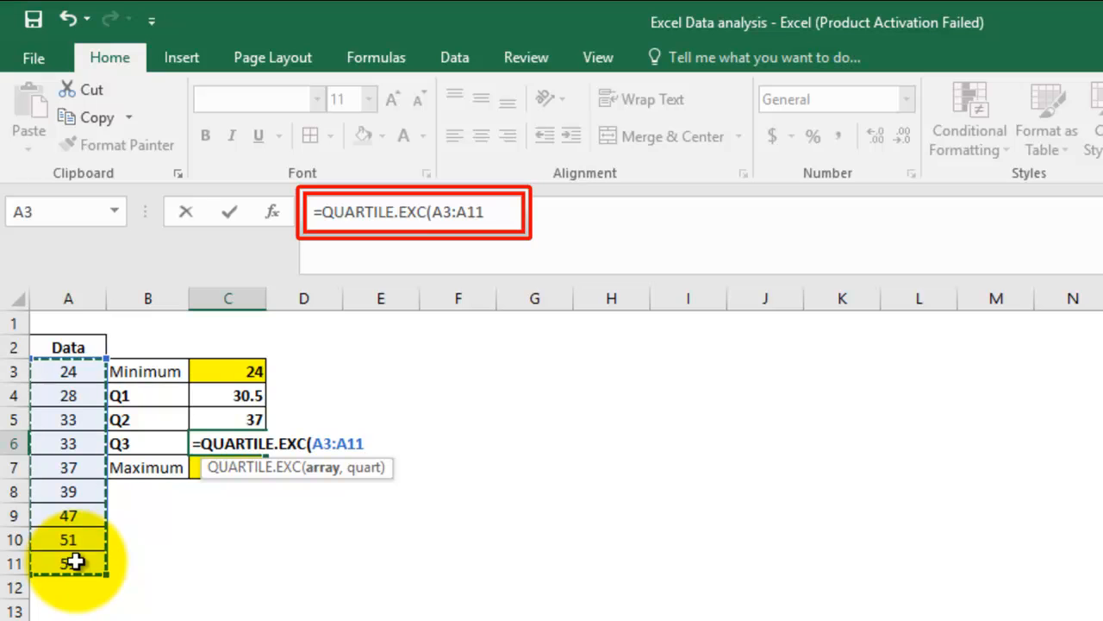
text(,)
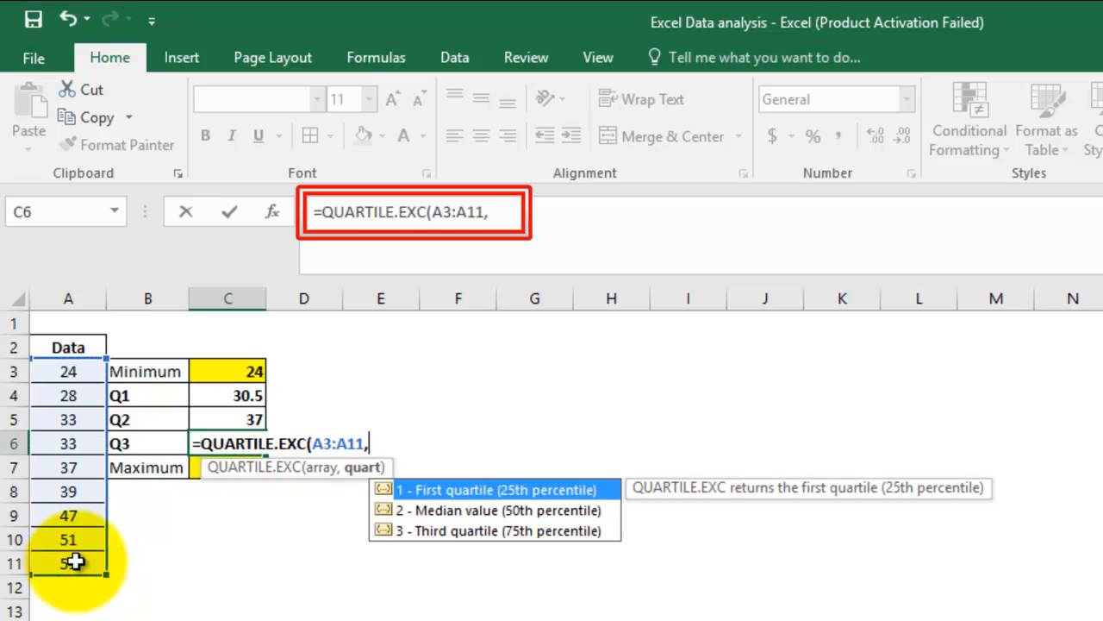
double_click(469, 536)
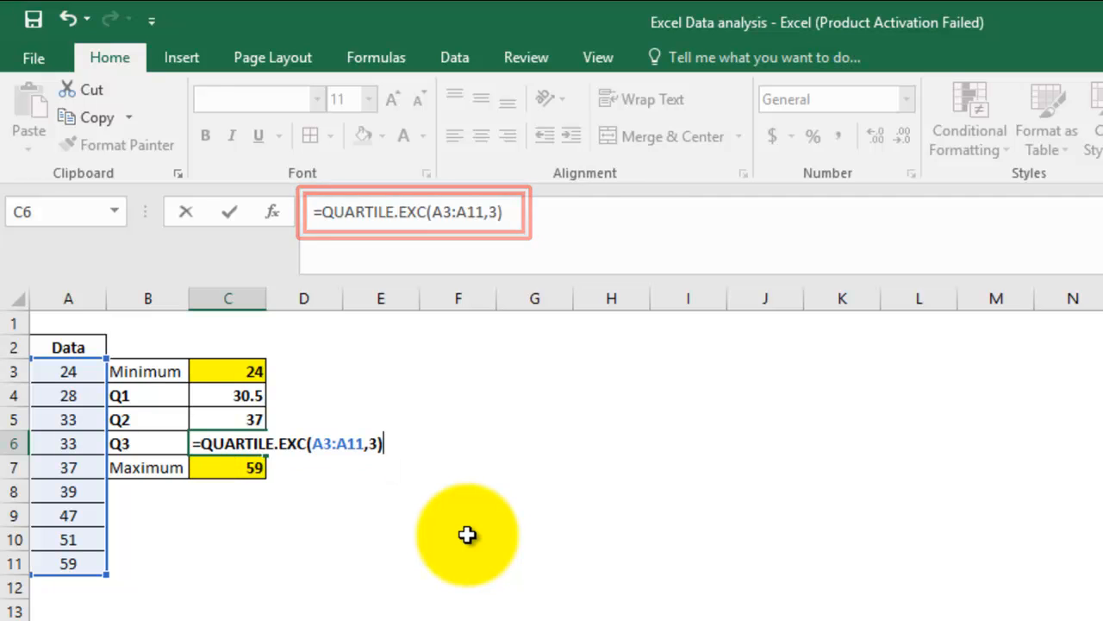
key(Return)
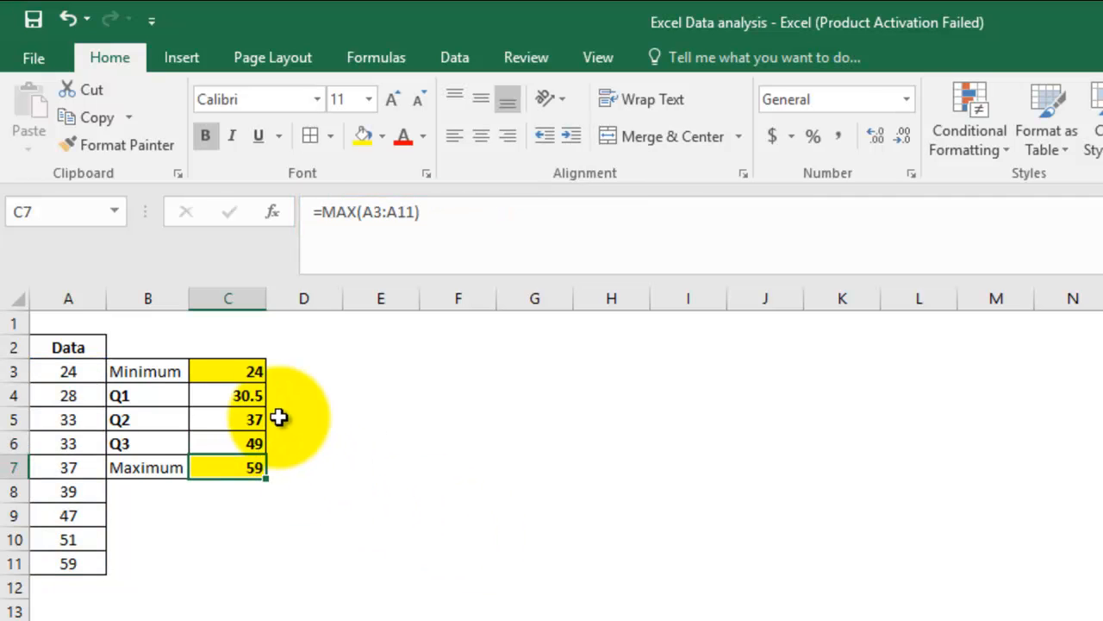
- Fill all five summary values in cells C3 to C7 yellow
drag(238, 372, 247, 465)
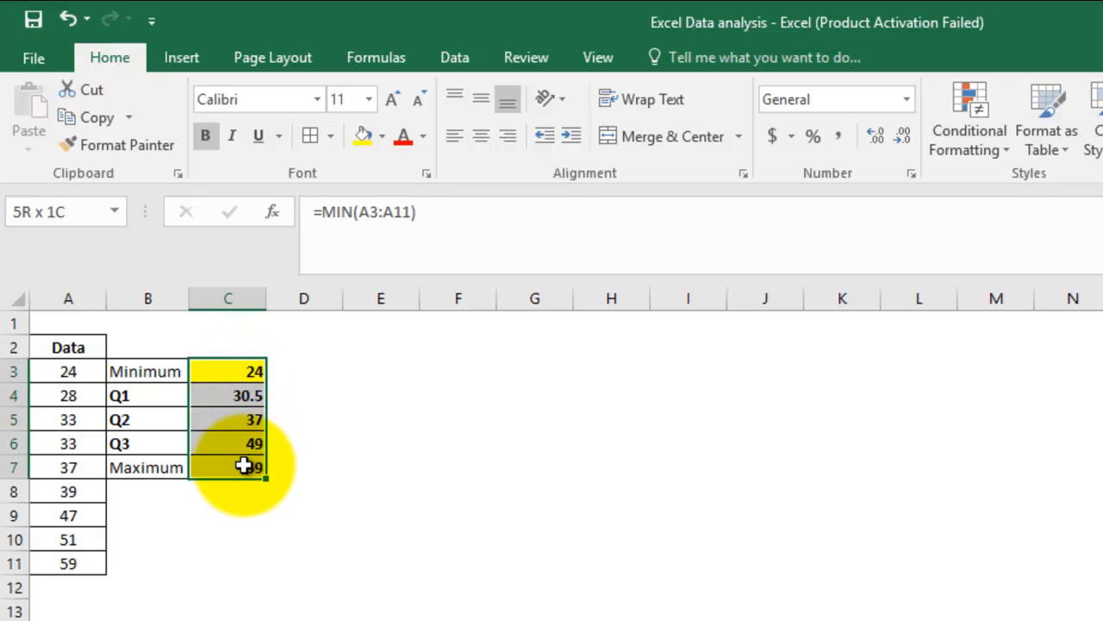
click(361, 141)
click(318, 422)
click(320, 558)
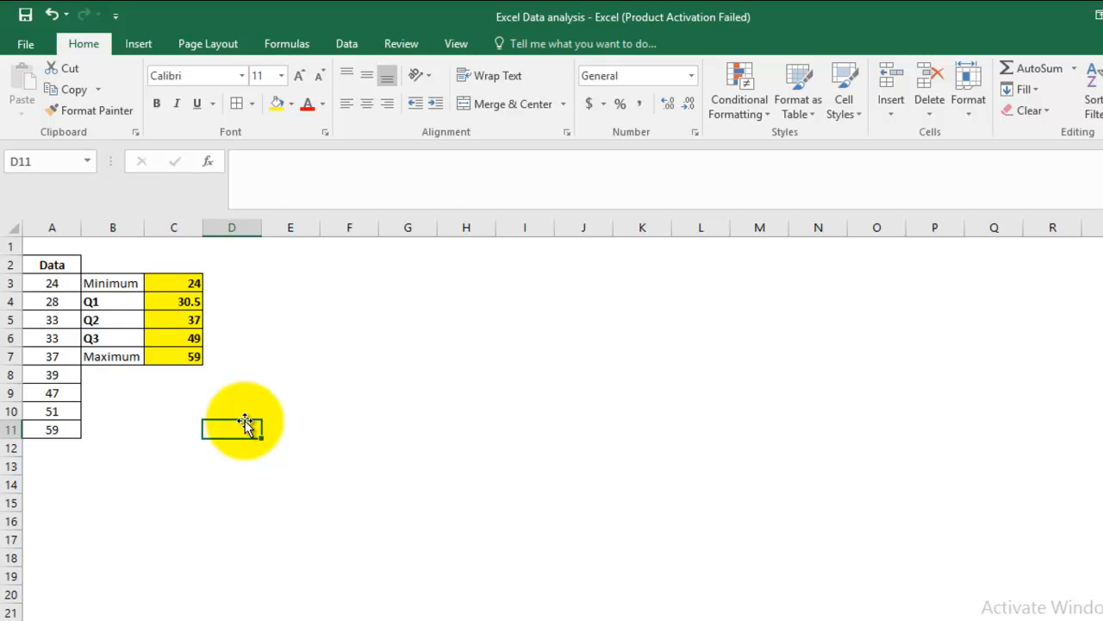
- Insert a Box and Whisker chart from the data column A2:A11, including its Data header
click(66, 265)
drag(67, 266, 58, 435)
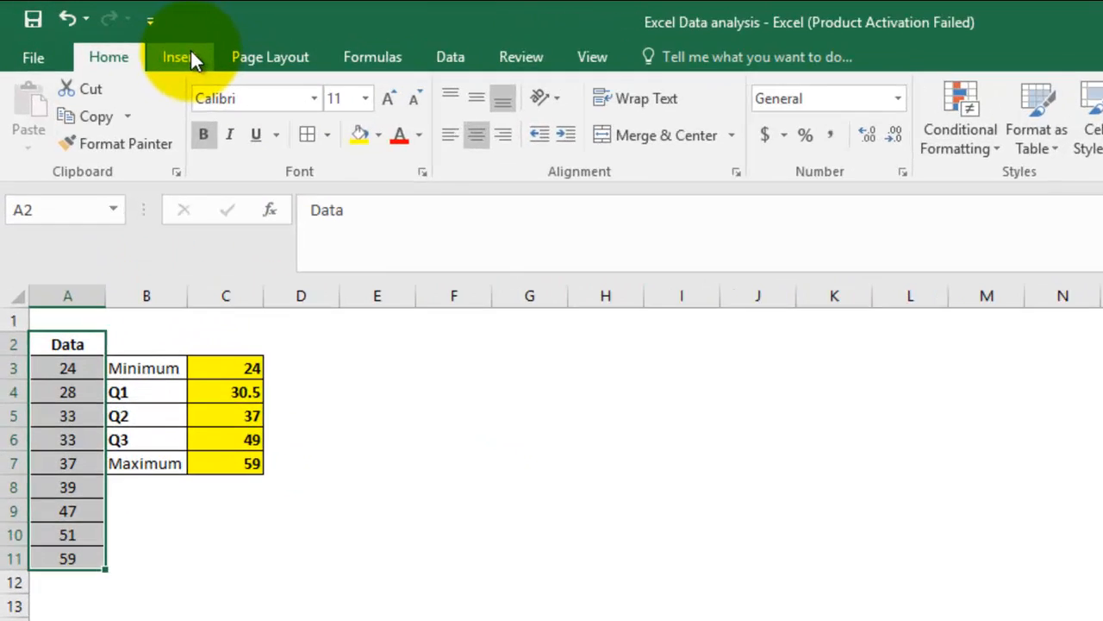
click(190, 57)
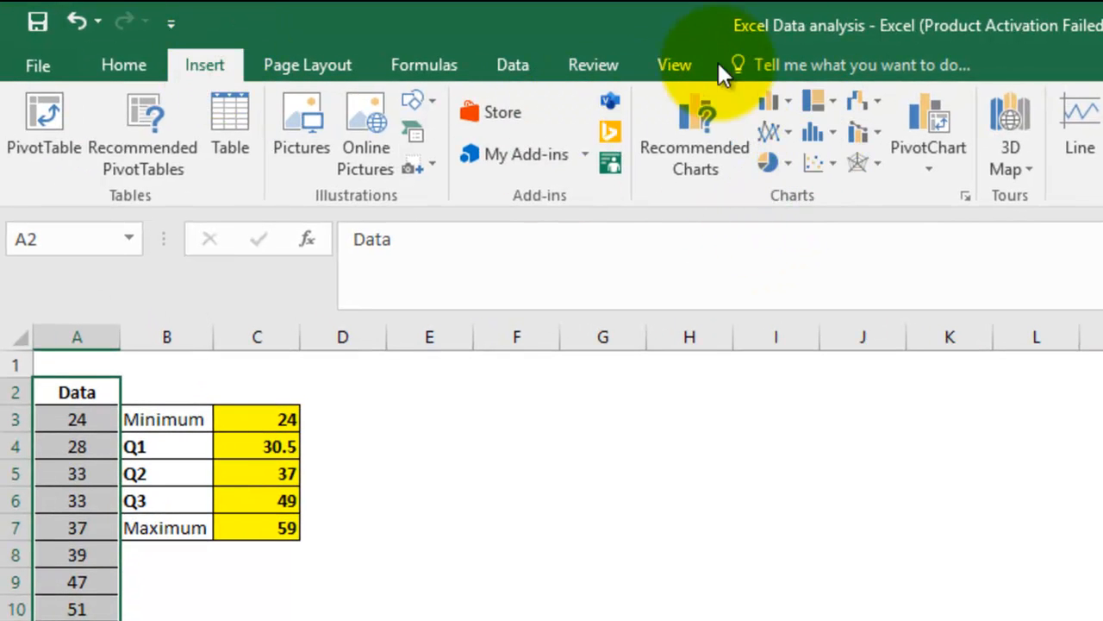
click(832, 132)
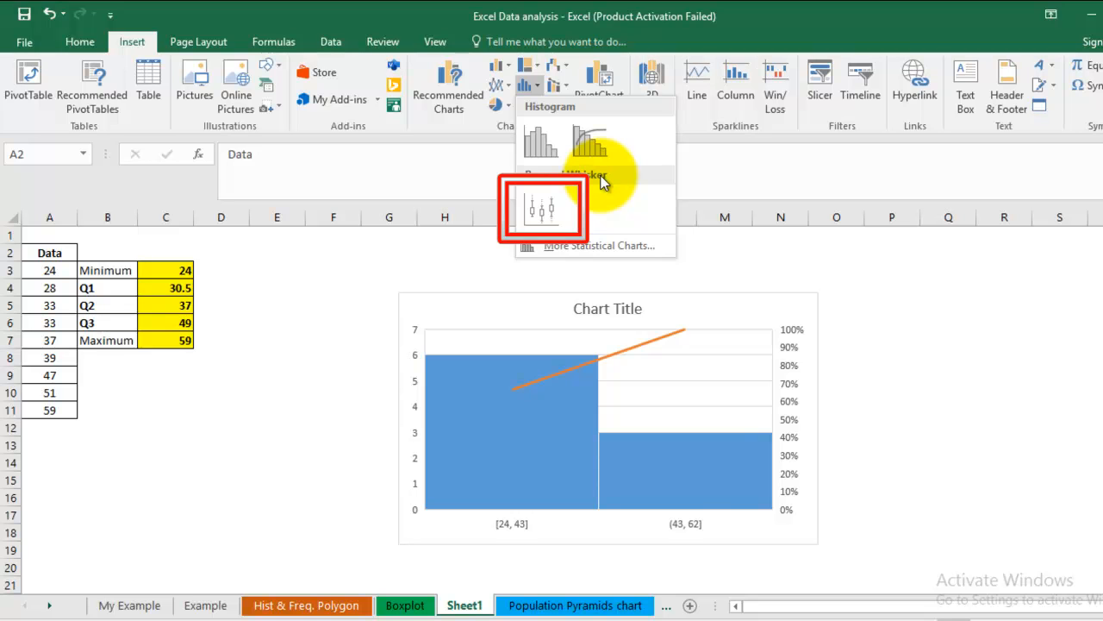
click(543, 208)
- Move the box plot directly beside the summary table and enlarge it to cover about cells D1 to L20
drag(521, 296, 335, 239)
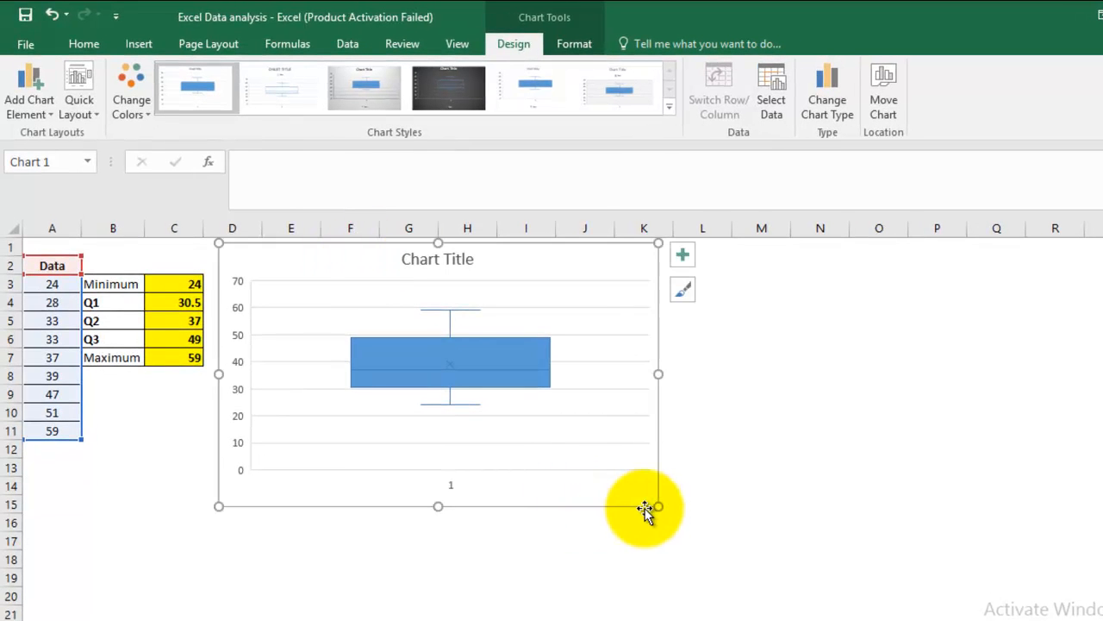
drag(660, 508, 719, 607)
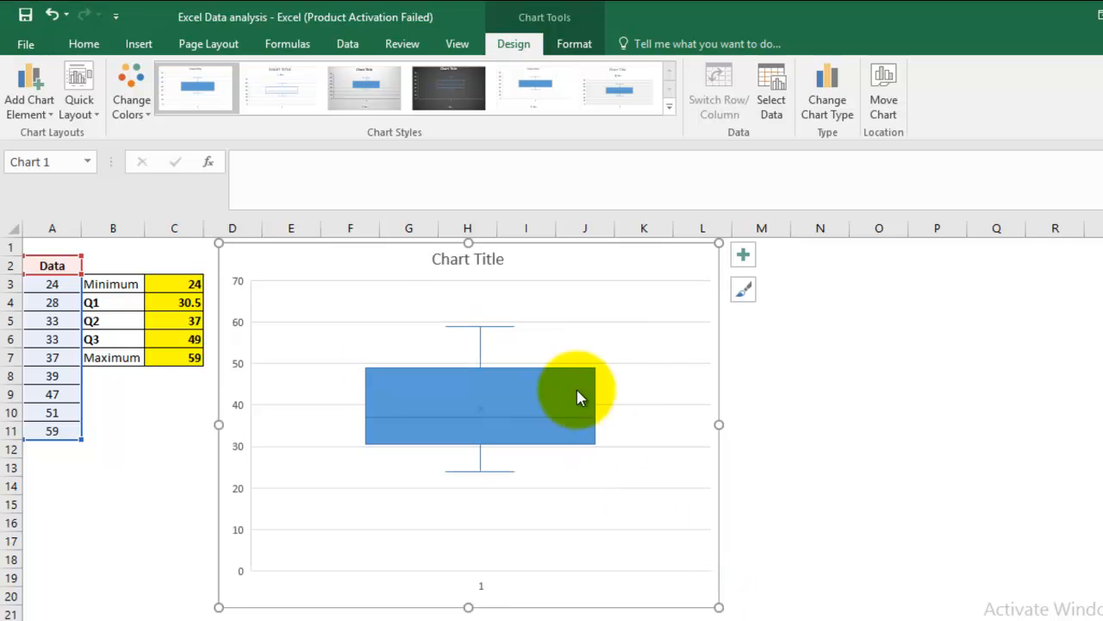
- Remove the gridlines and the horizontal axis from the box plot
click(488, 281)
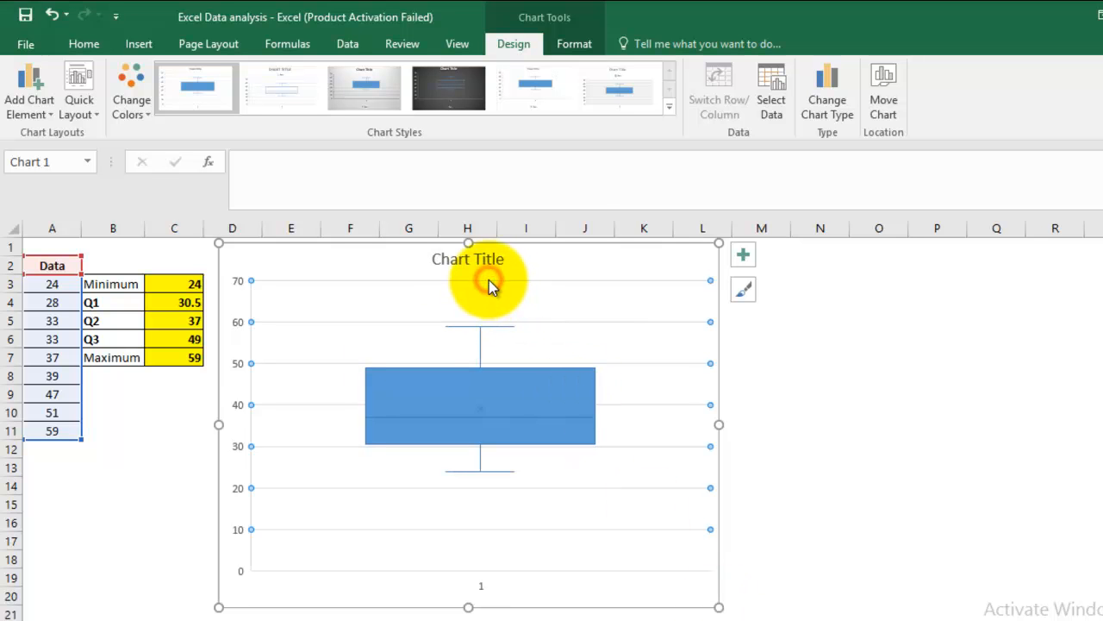
key(Delete)
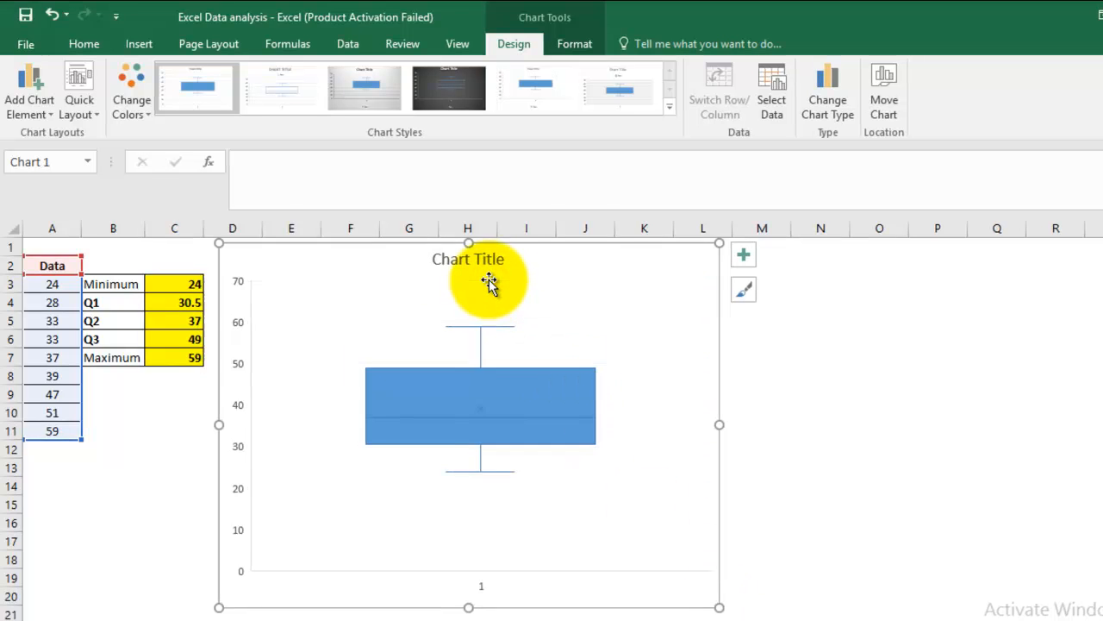
click(485, 592)
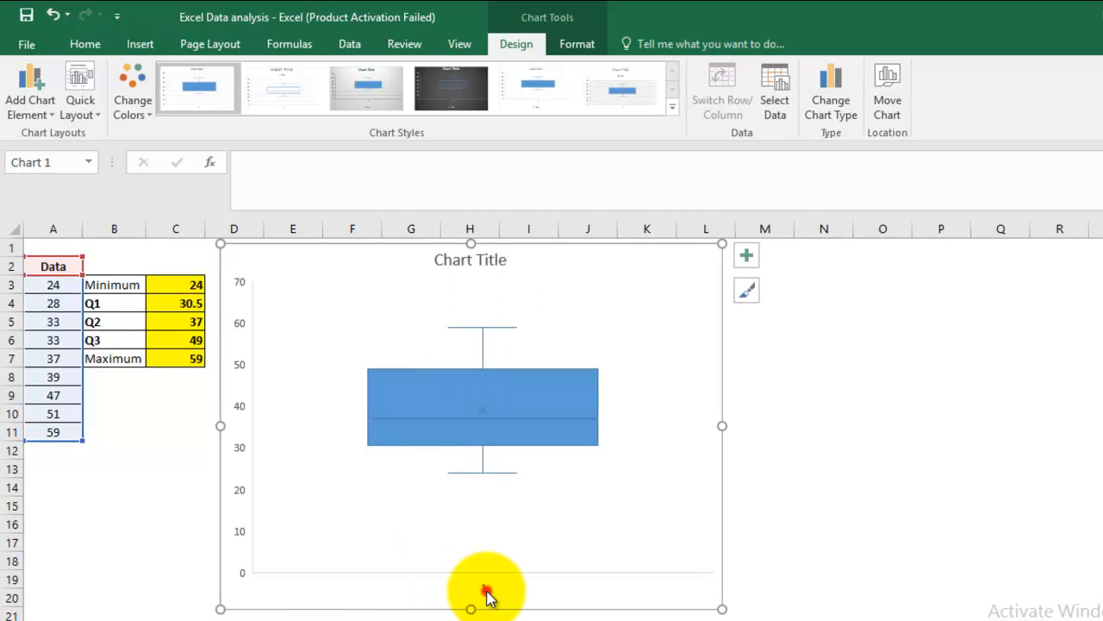
key(Delete)
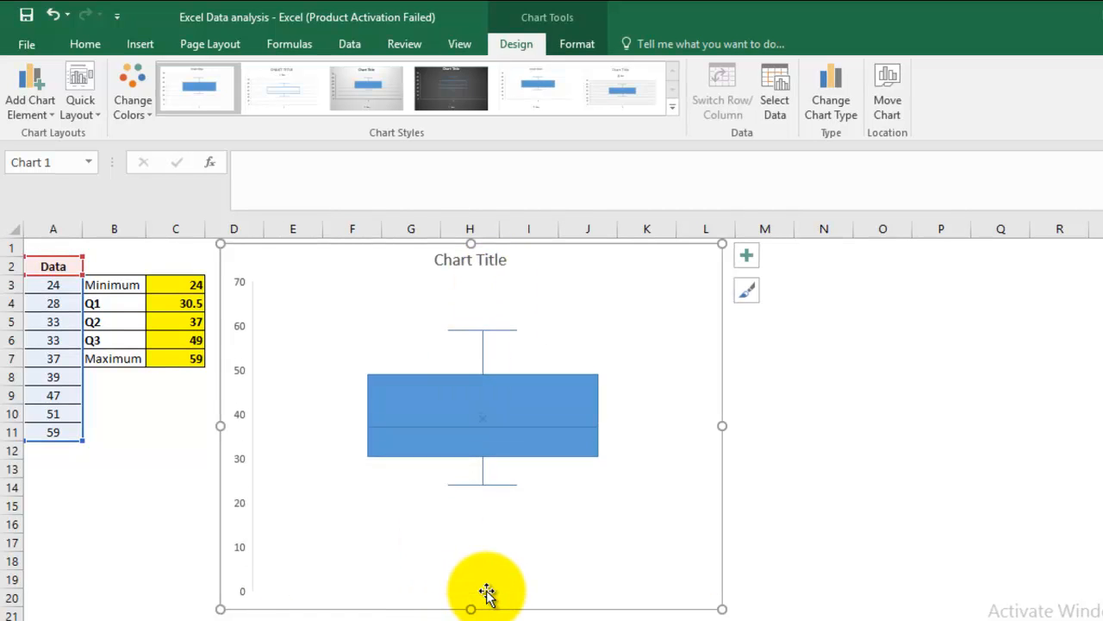
- Change the chart title to "Box and Whisker plot"
click(480, 260)
double_click(480, 260)
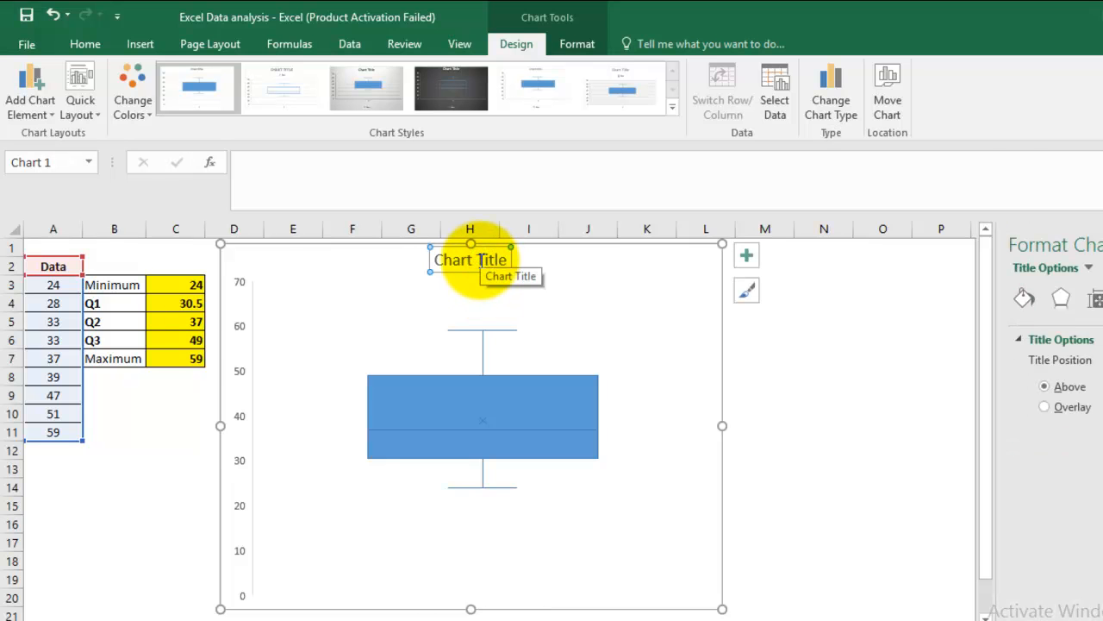
click(746, 255)
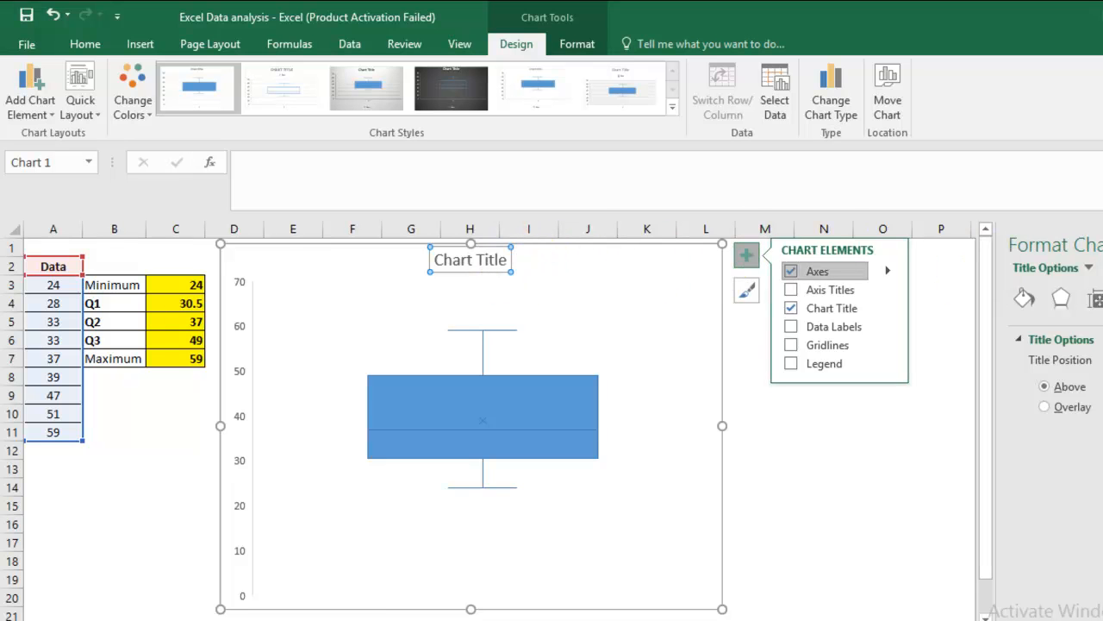
click(1102, 244)
click(491, 257)
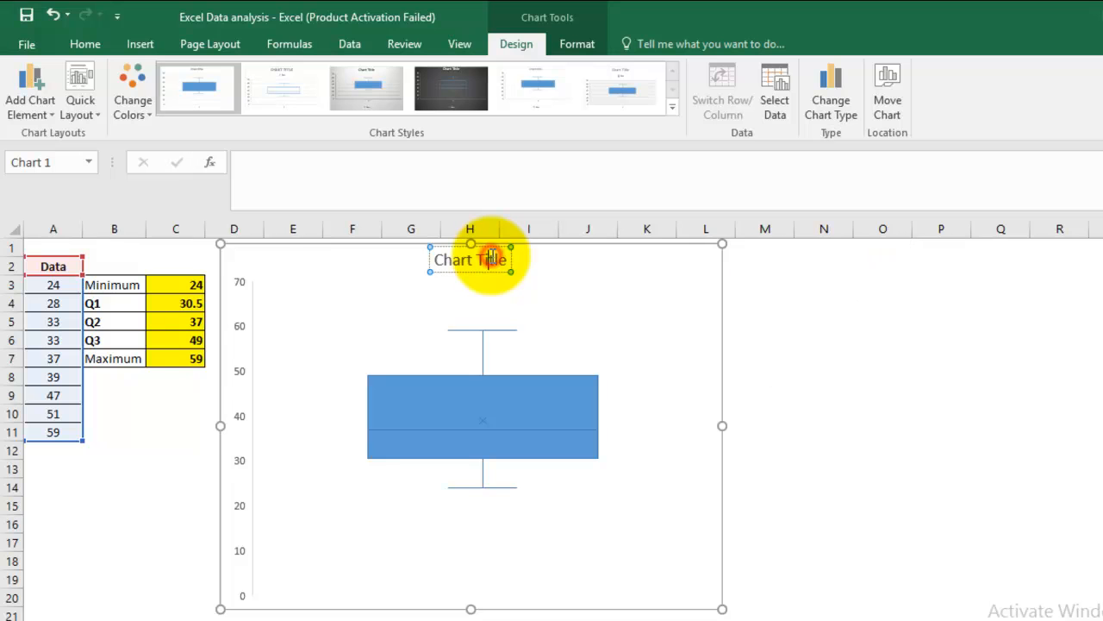
triple_click(492, 257)
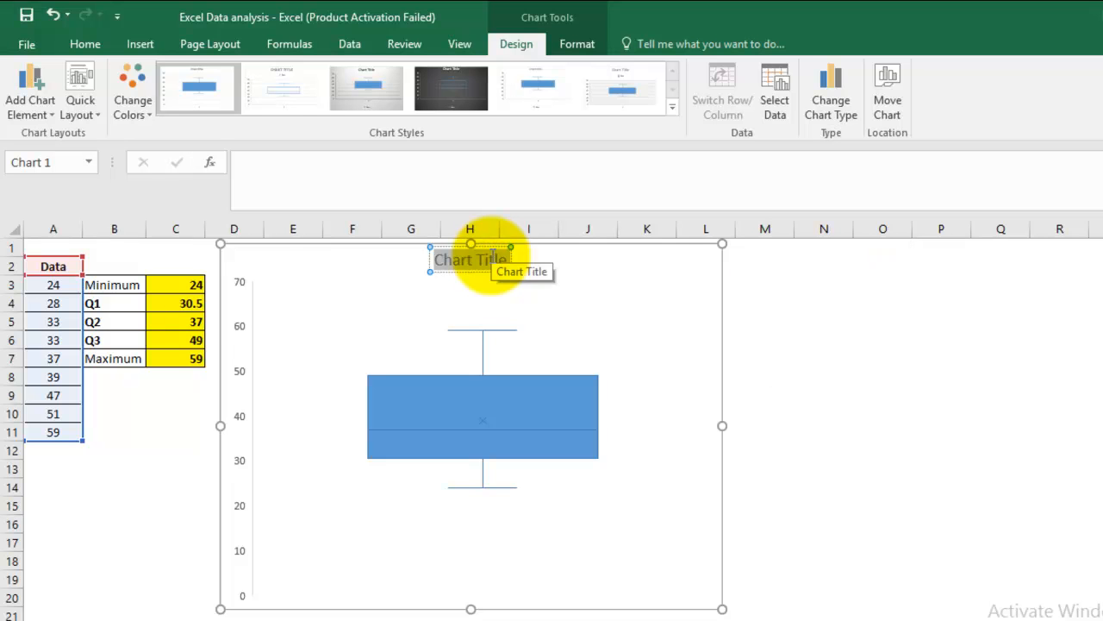
text(Box)
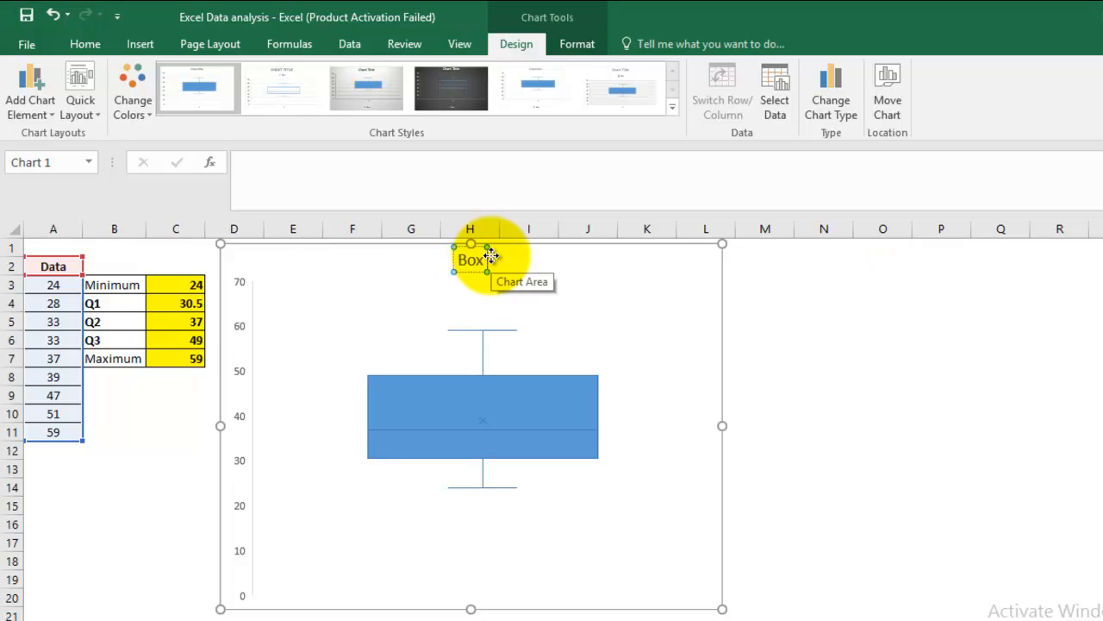
text( ard W)
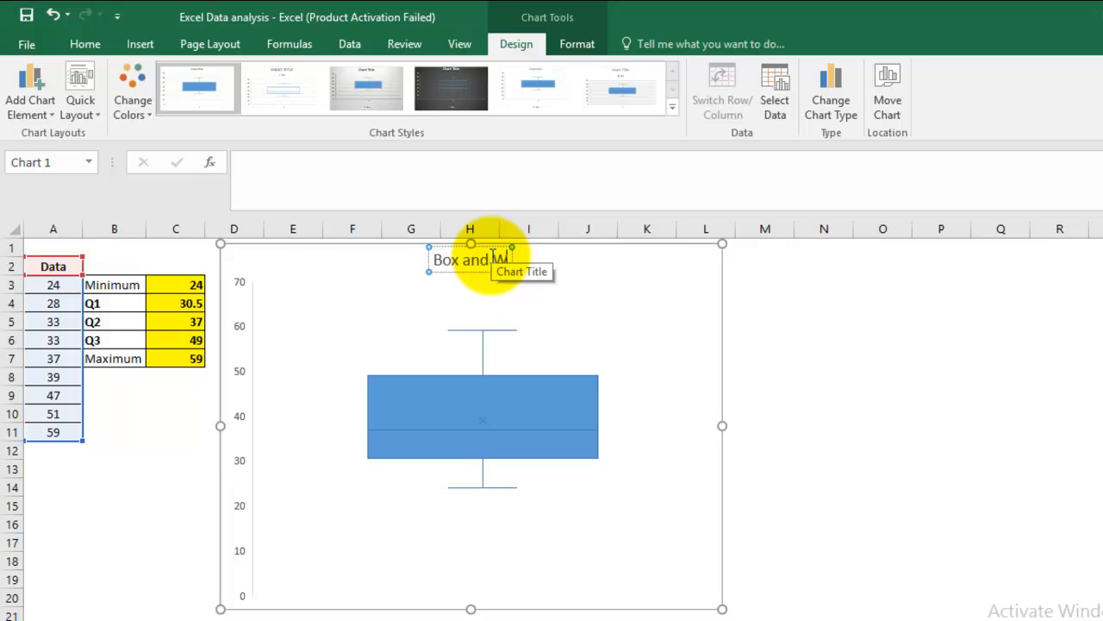
text(hisker)
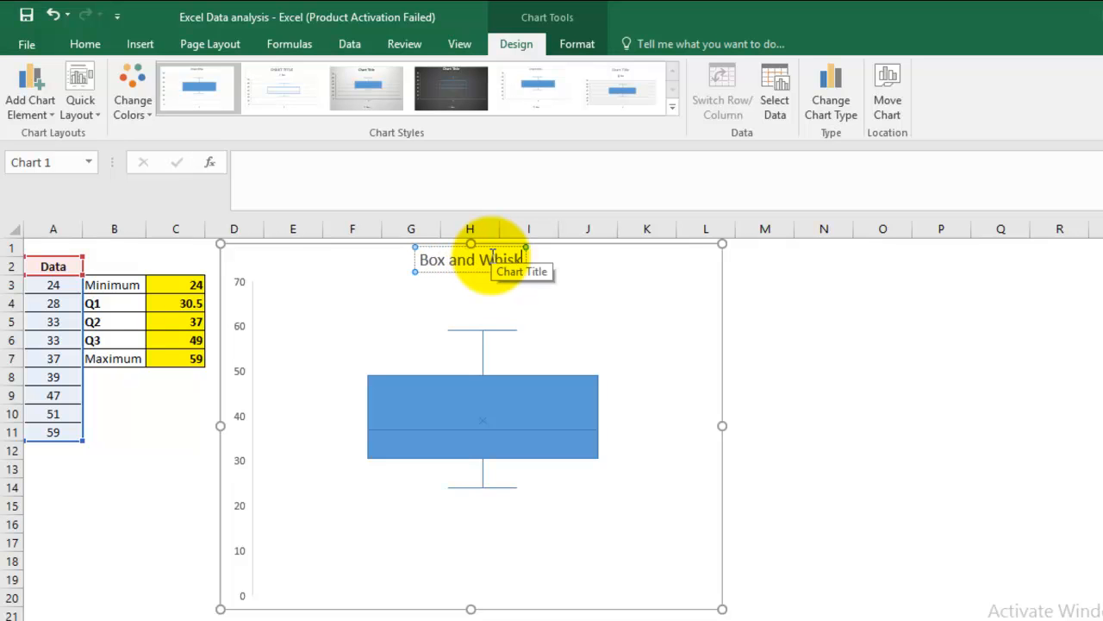
text( plot)
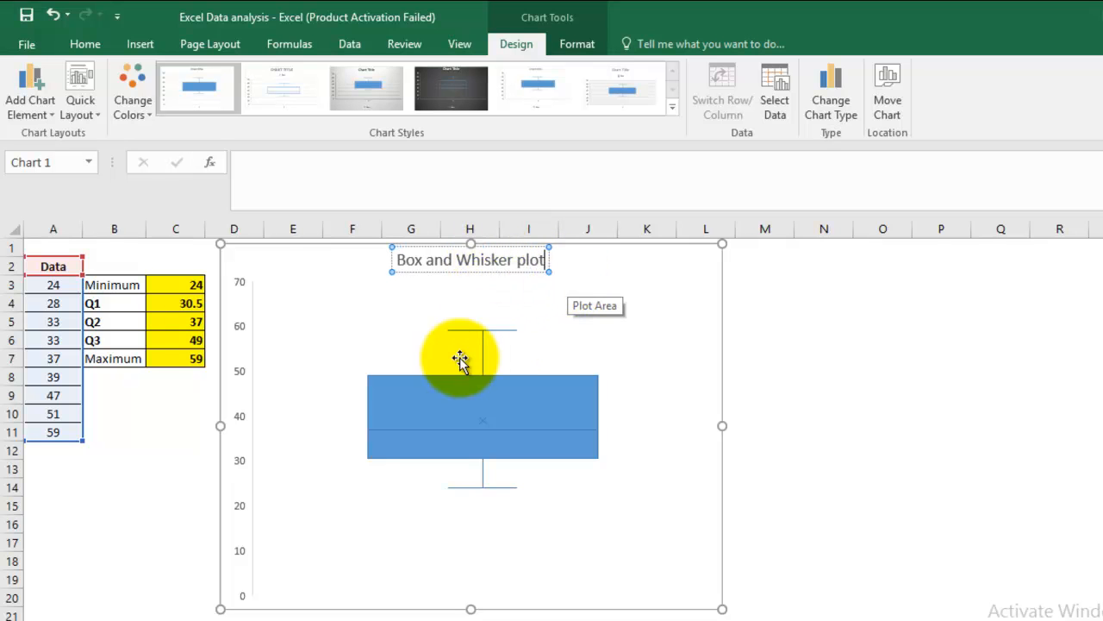
- Format the vertical axis labels with font size 12 and black font colour
click(241, 334)
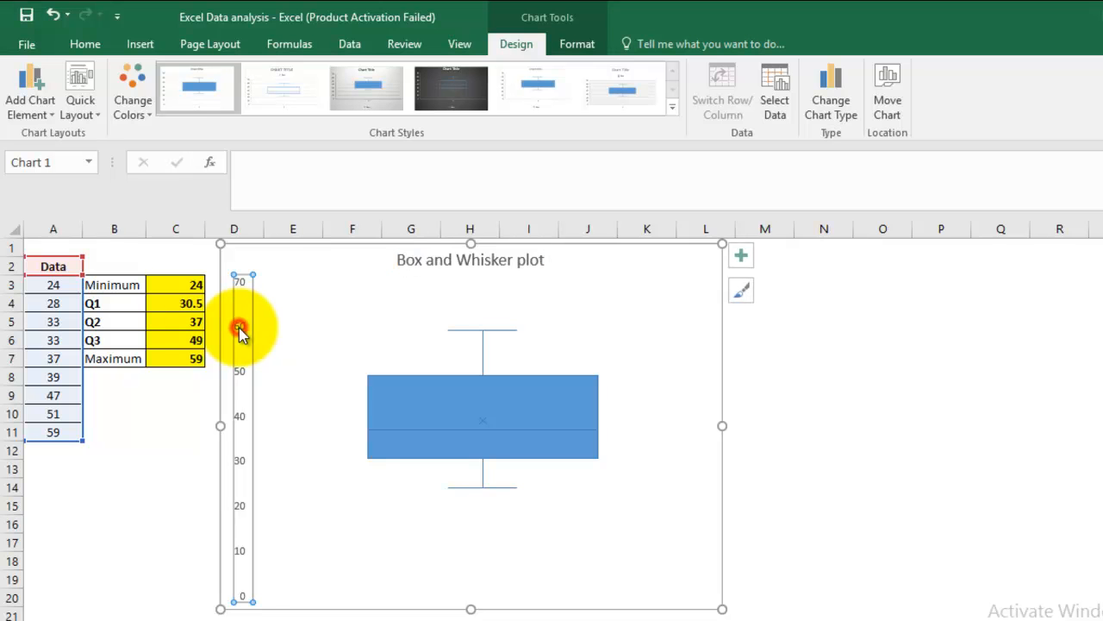
click(84, 44)
click(287, 76)
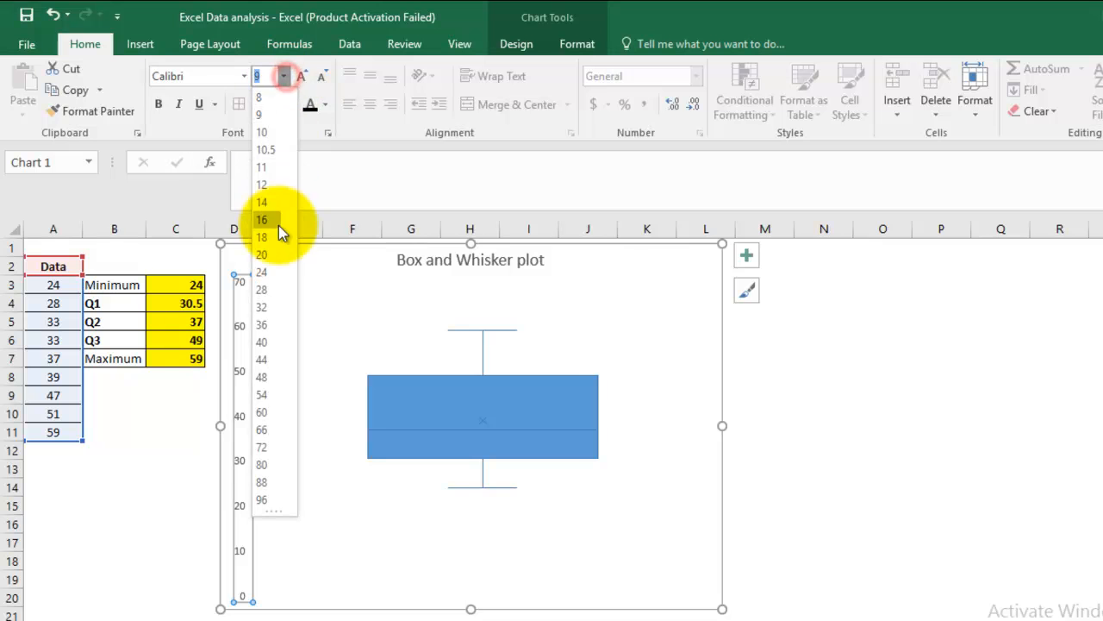
click(271, 203)
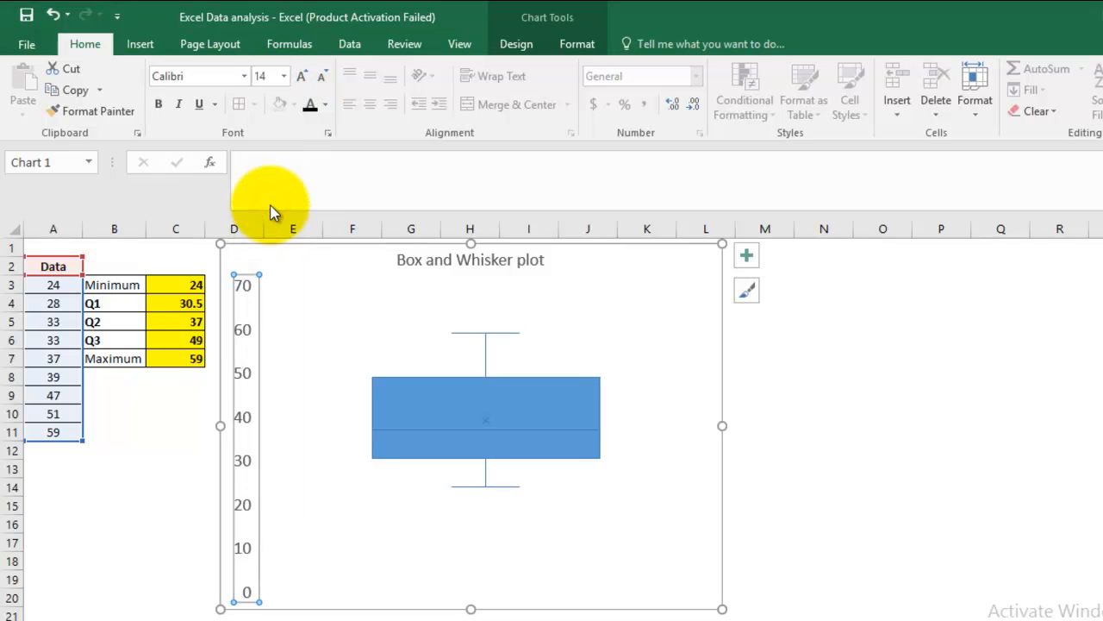
click(284, 76)
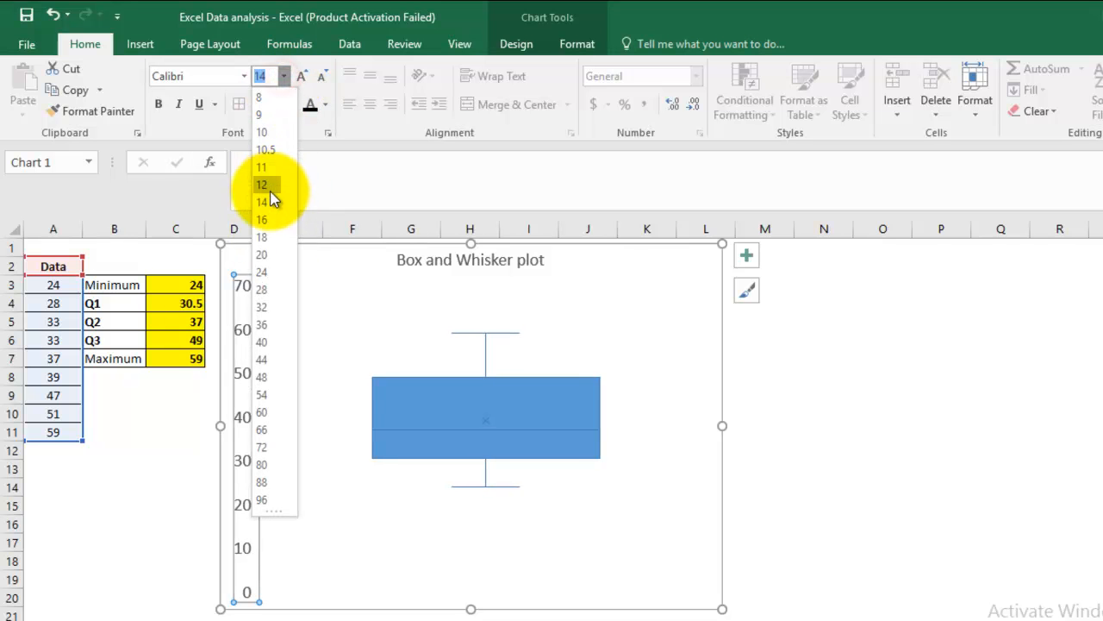
click(269, 189)
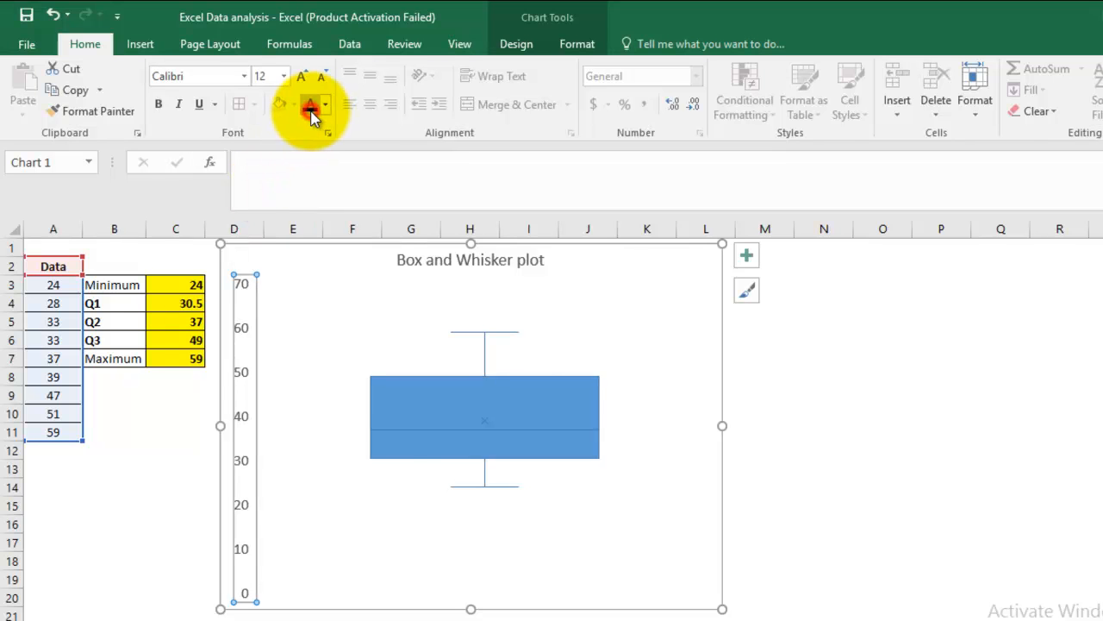
- Apply the second chart style, with an unfilled outlined box and a capitalised title, to the box plot
click(515, 404)
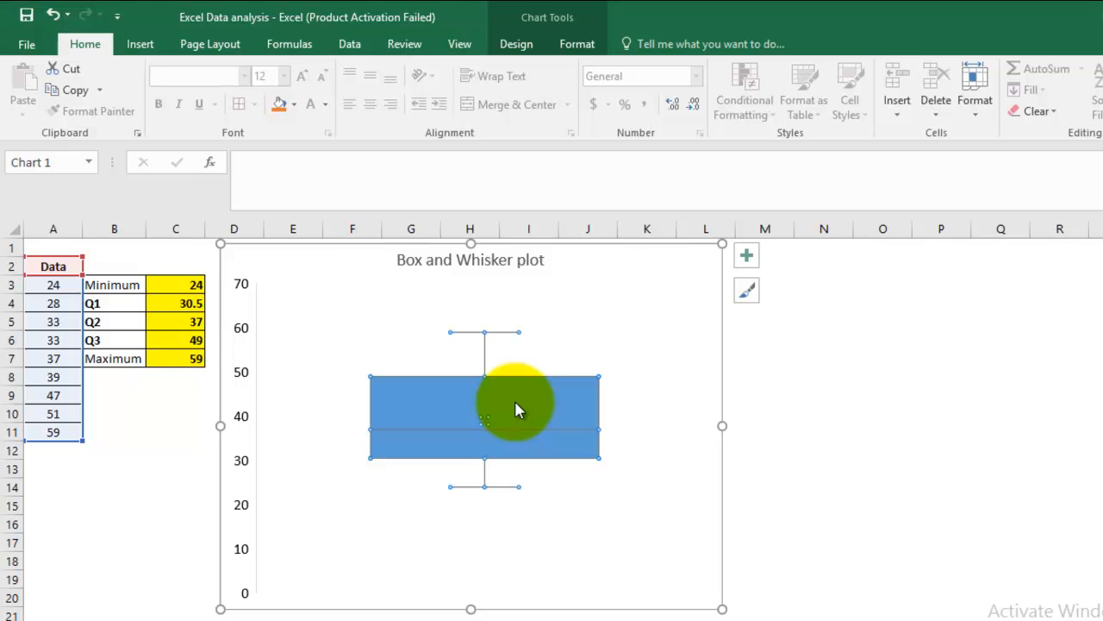
click(520, 44)
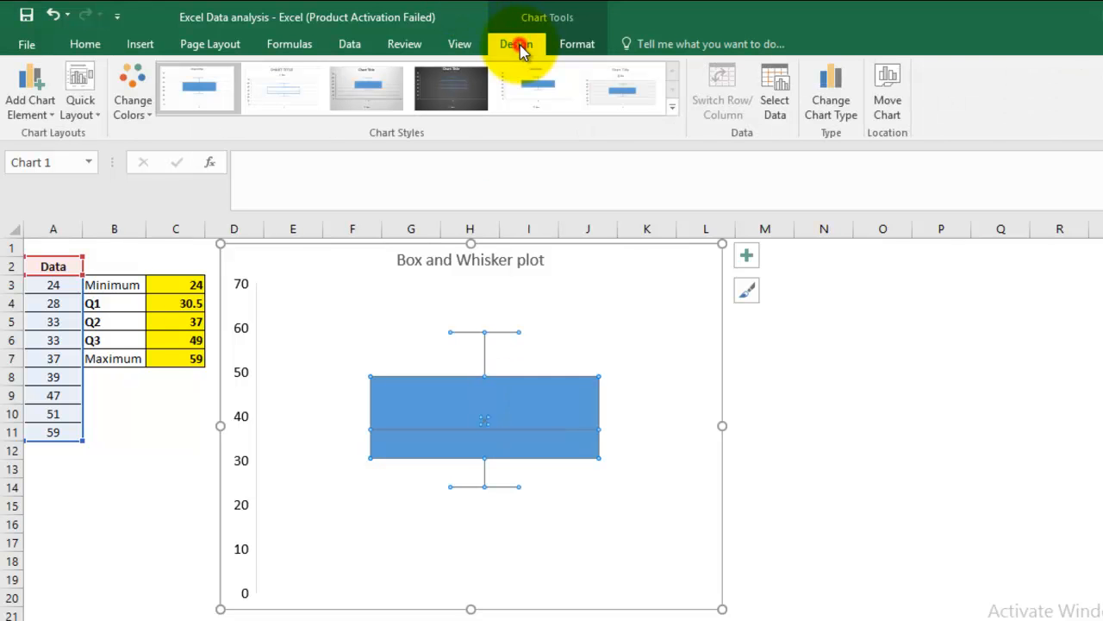
click(282, 79)
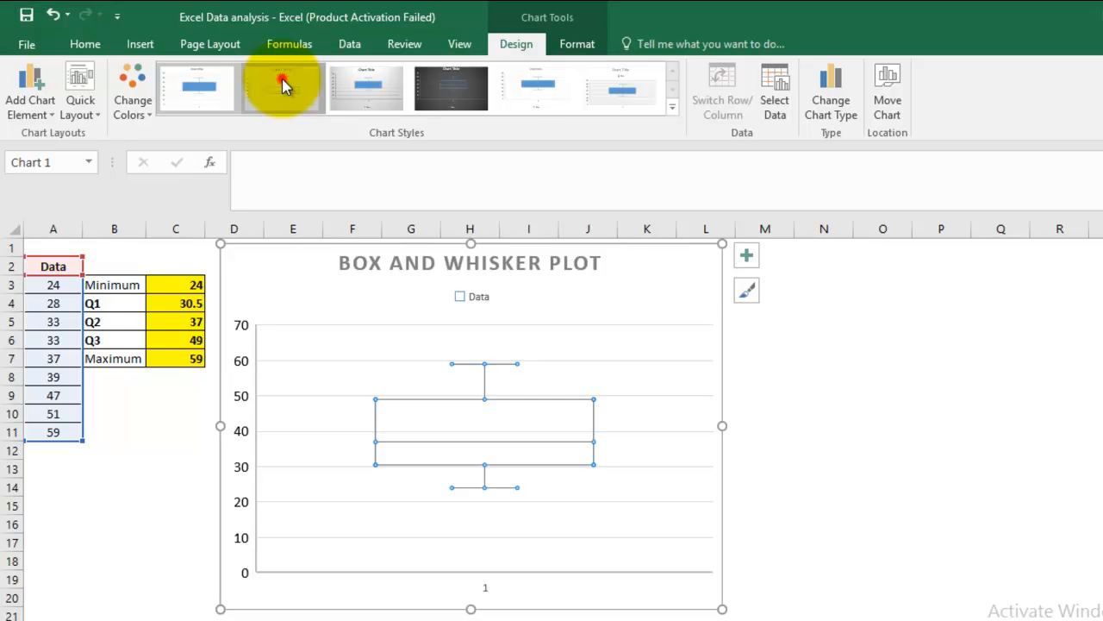
- Delete the gridlines, the Data legend and the horizontal axis that the new chart style brings in
click(667, 325)
key(Delete)
click(477, 302)
key(Delete)
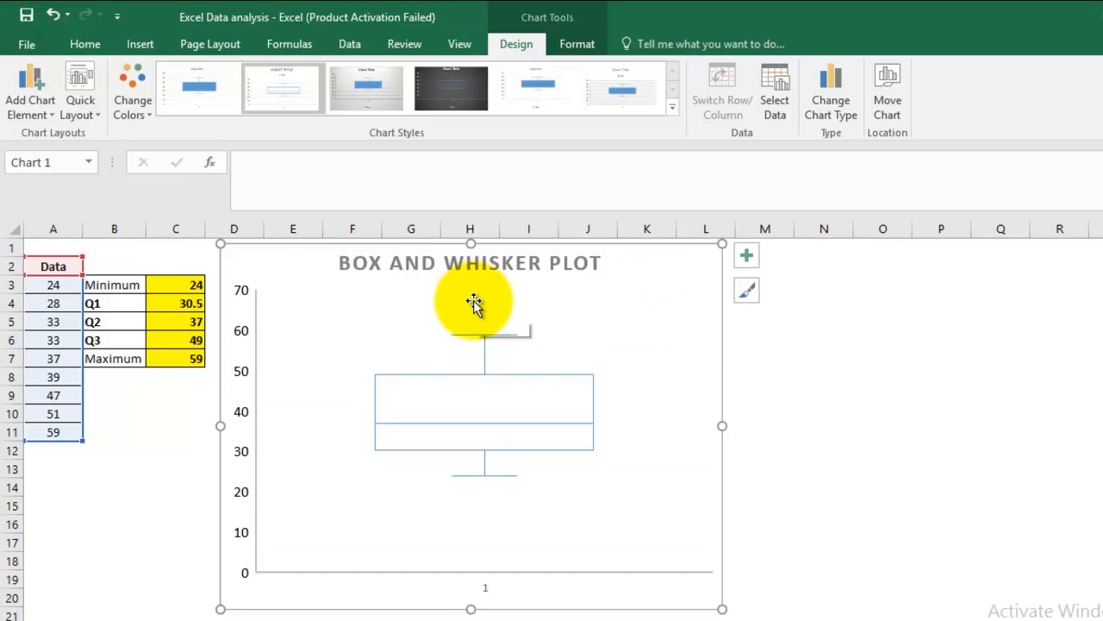
click(480, 590)
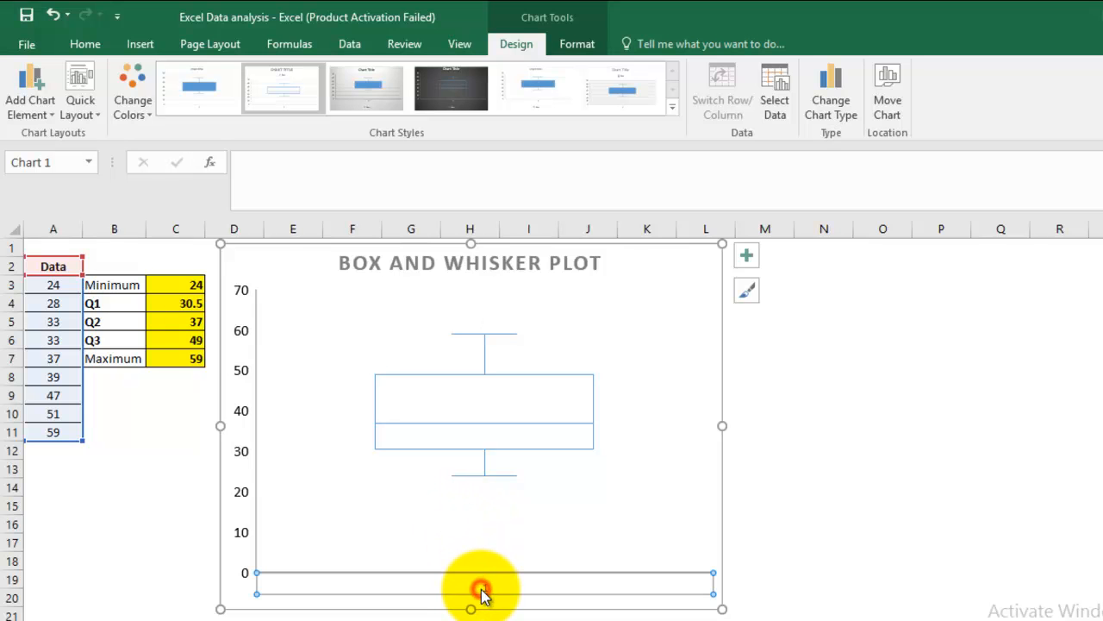
key(Delete)
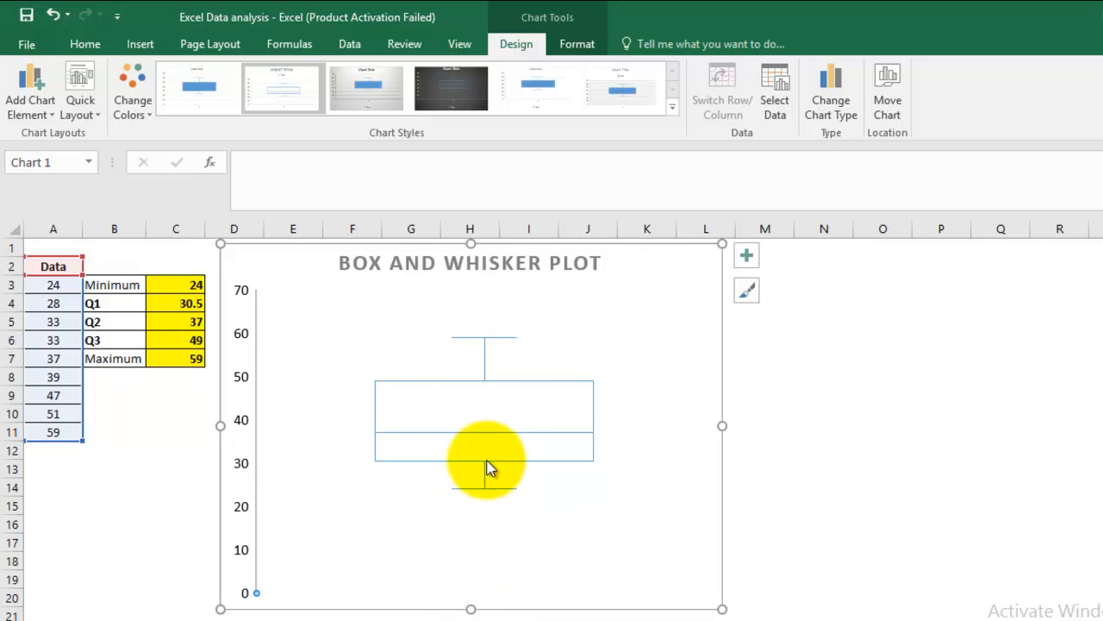
- Set the outline colour of the box and whisker series to black, leaving the box unfilled
click(495, 382)
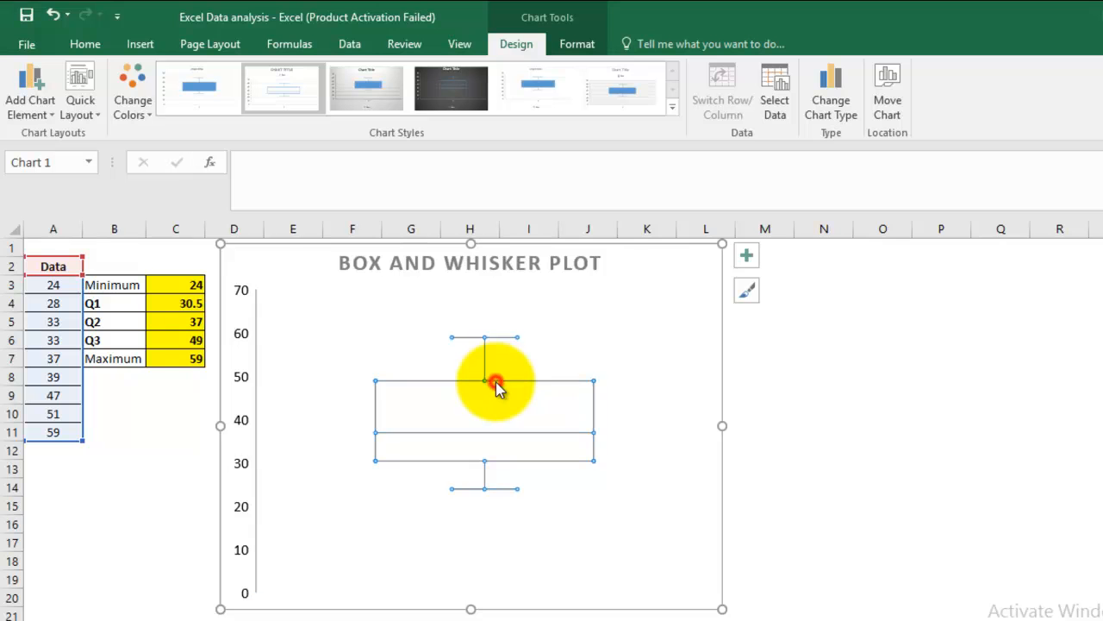
click(99, 45)
click(519, 48)
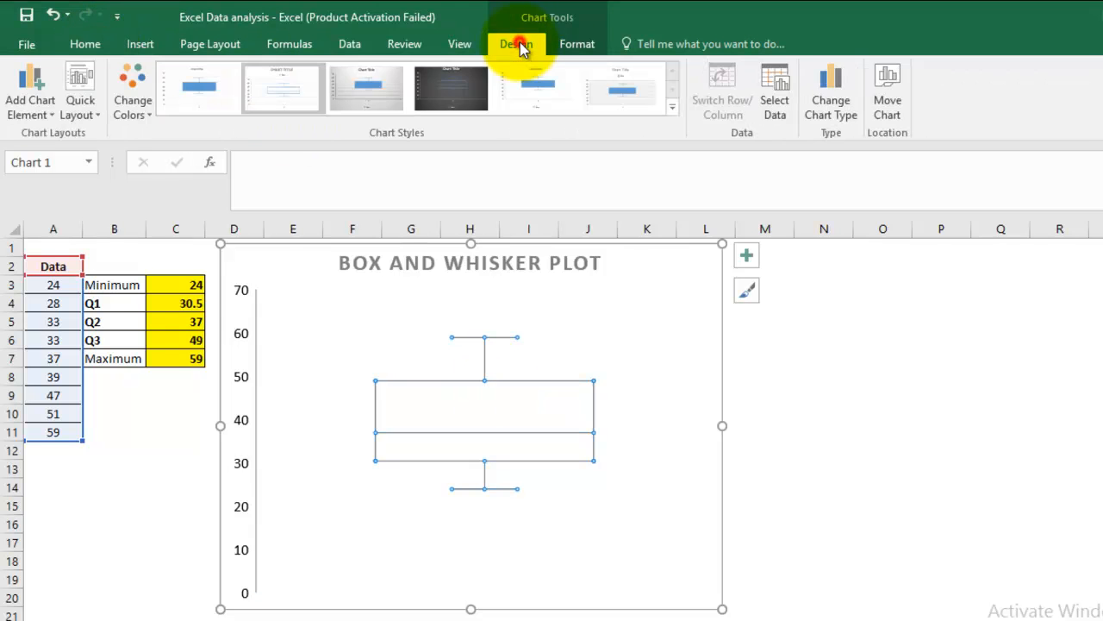
click(573, 46)
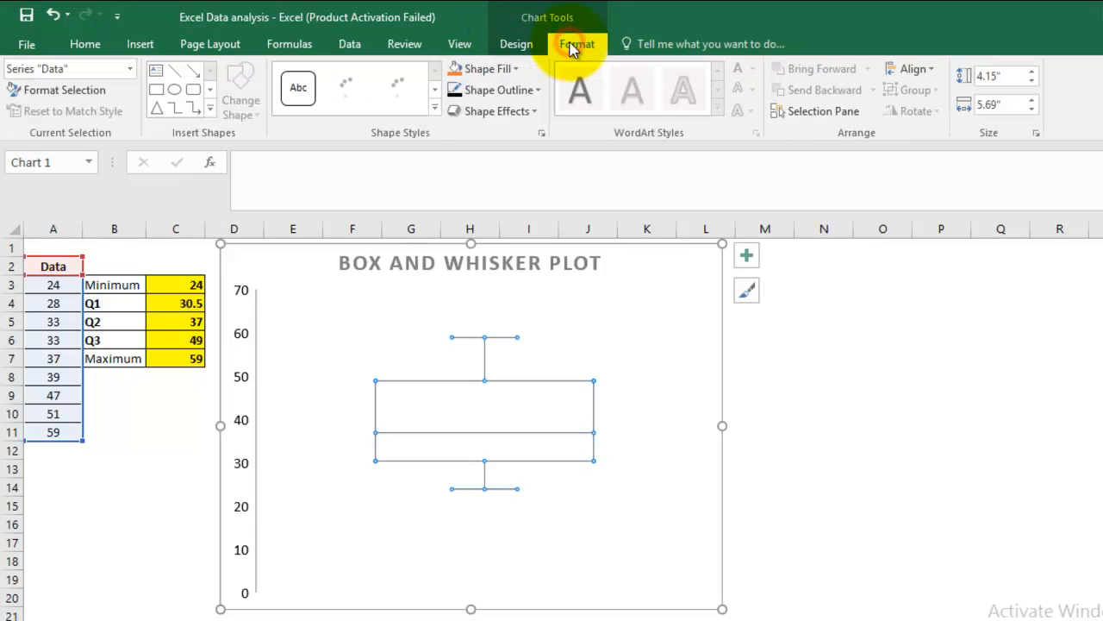
click(518, 69)
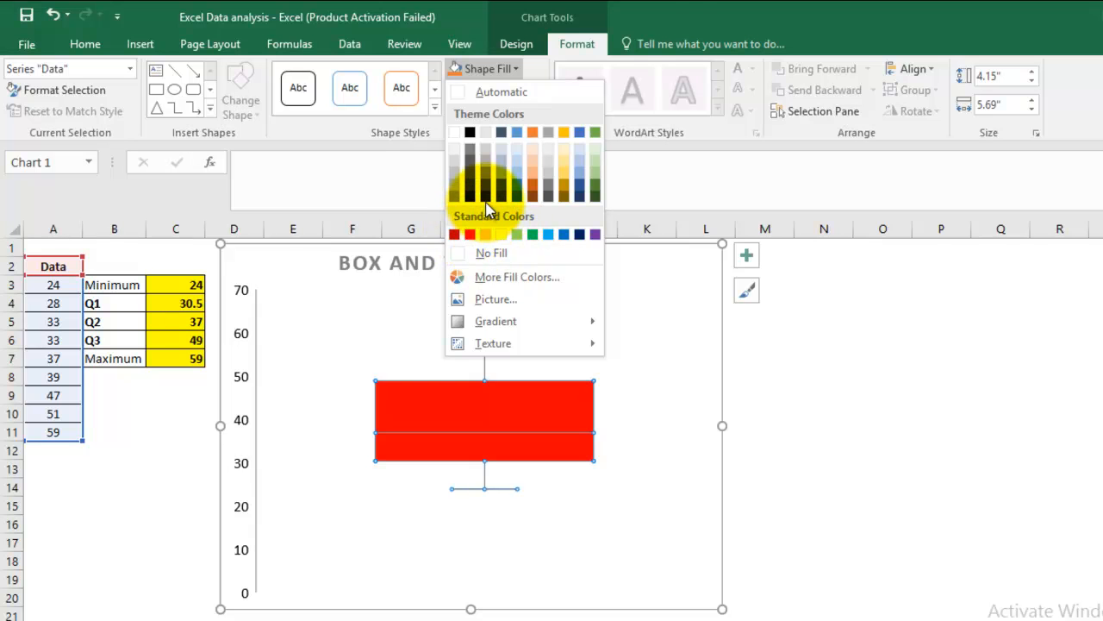
click(668, 7)
click(539, 90)
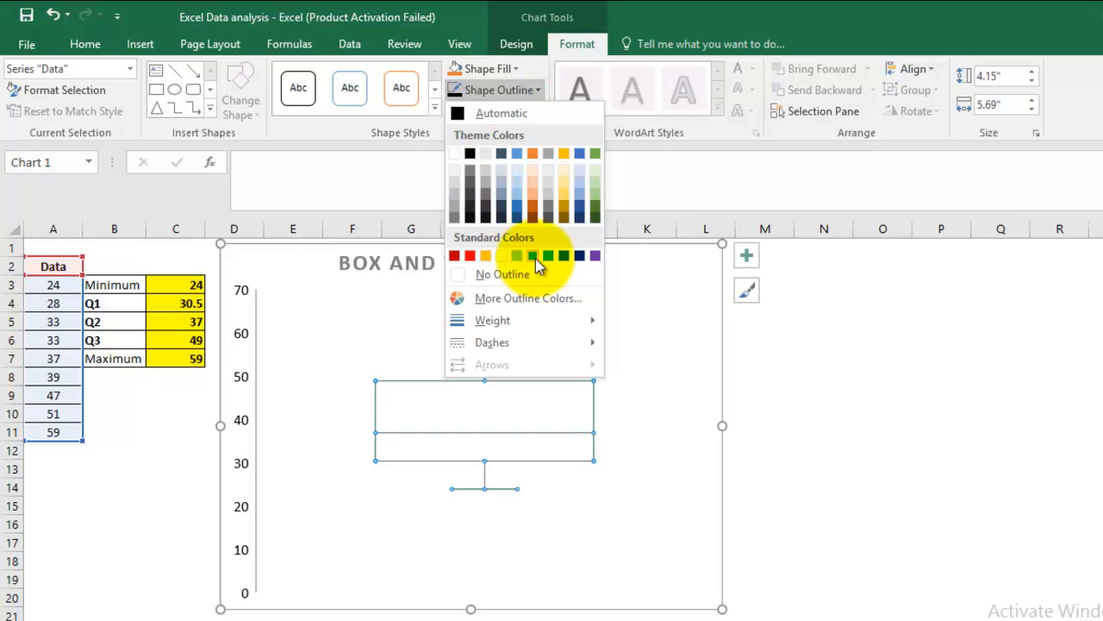
click(470, 154)
- Set the outline weight of the box and whisker series to 1½ pt and deselect the chart
click(538, 90)
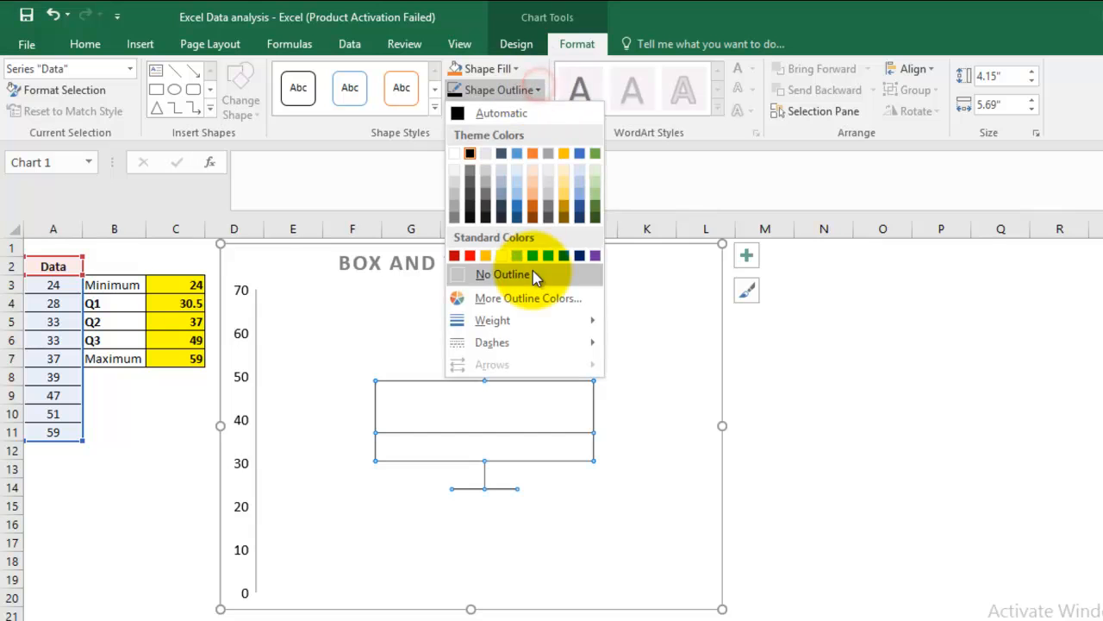
mouse_move(532, 342)
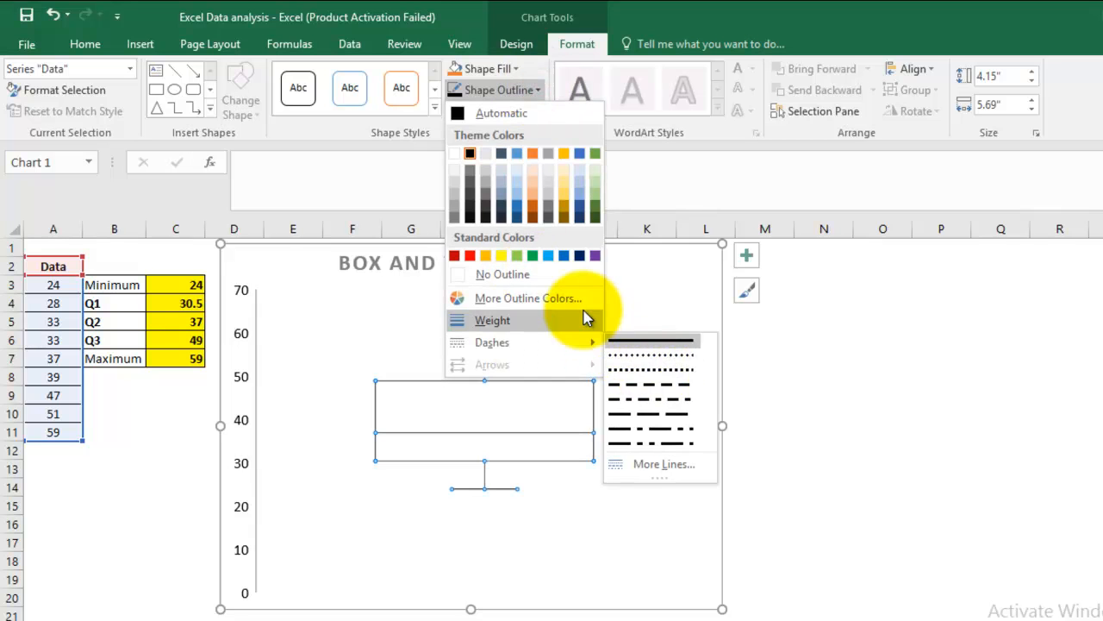
mouse_move(580, 320)
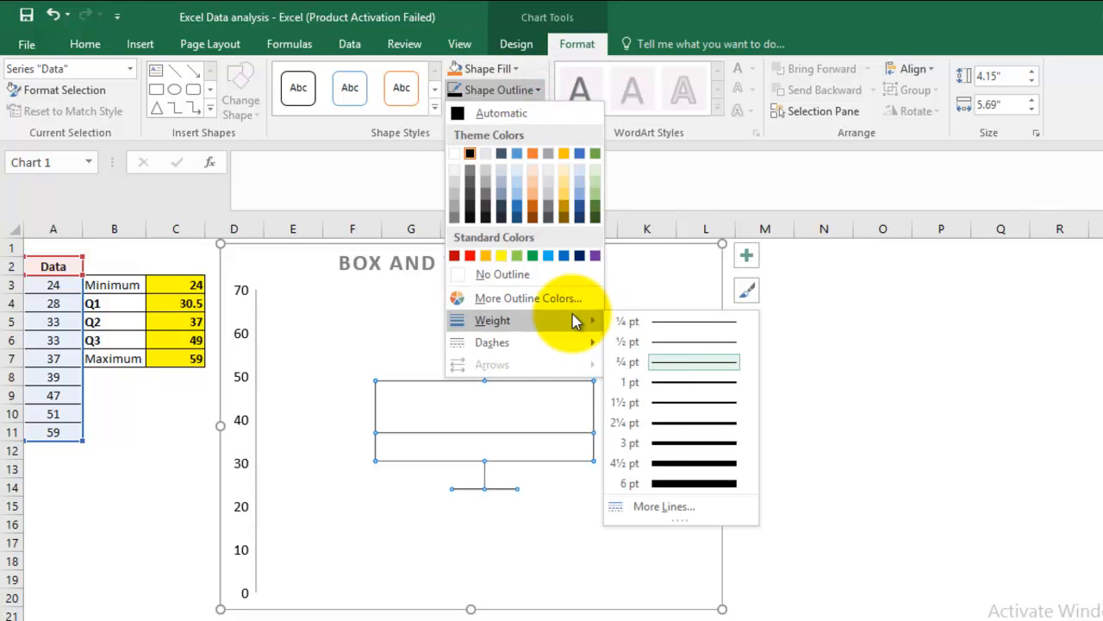
click(687, 403)
click(636, 380)
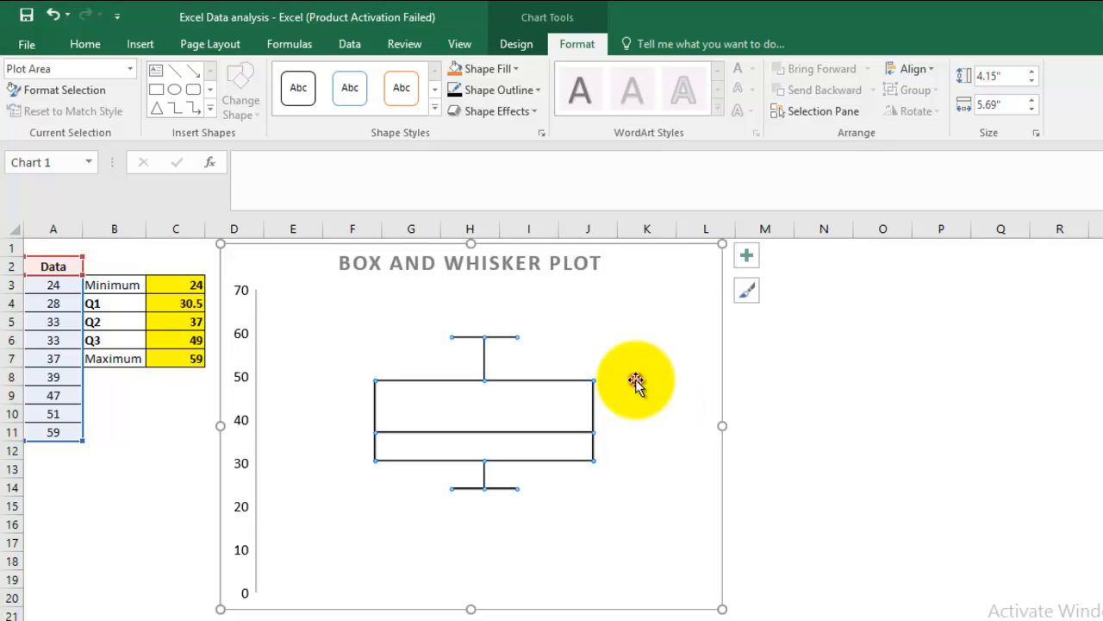
click(788, 431)
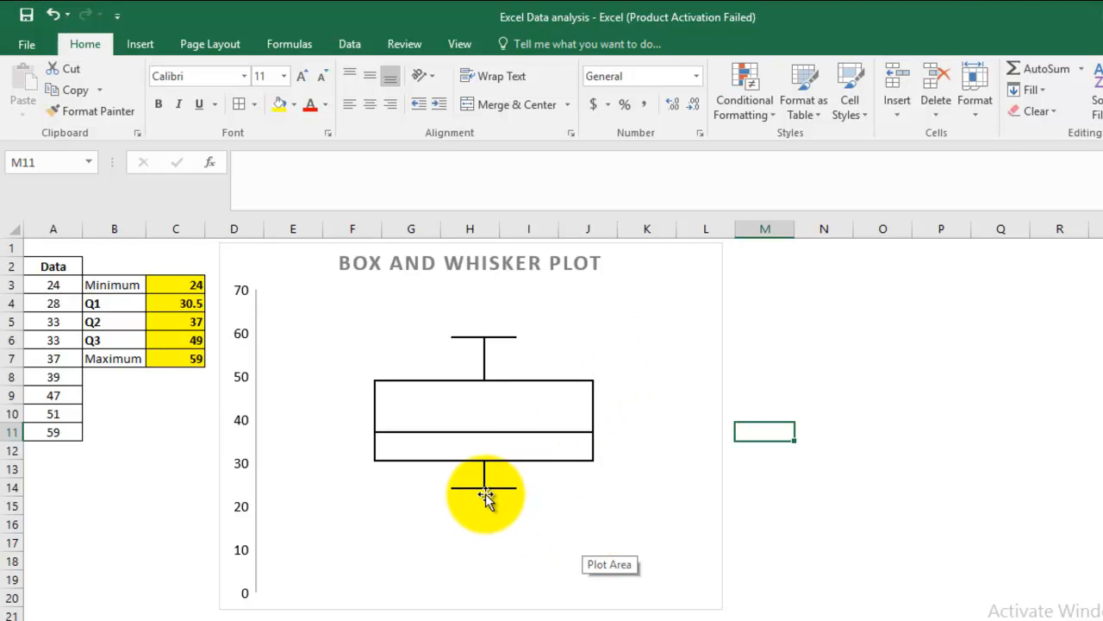
mouse_move(484, 494)
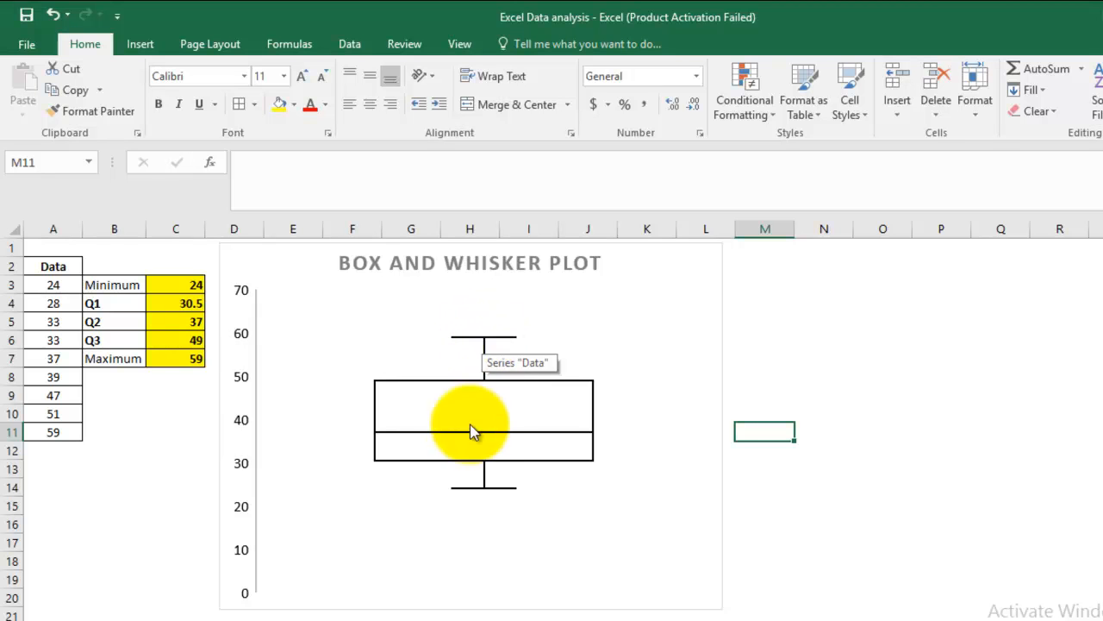
mouse_move(490, 441)
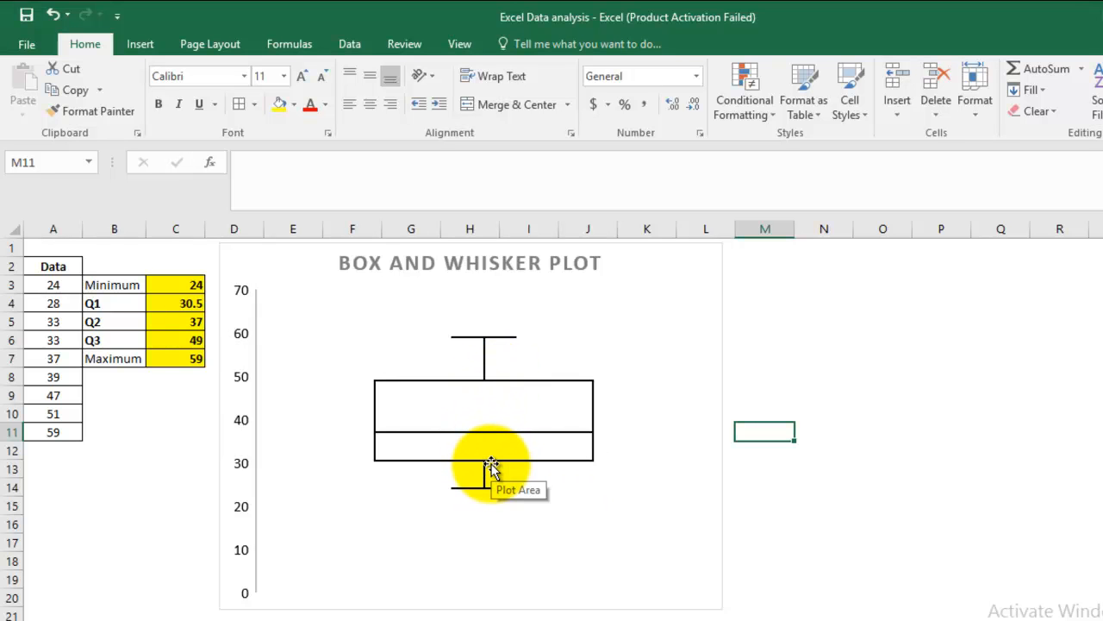
- Add data labels to the box and whisker chart
click(715, 325)
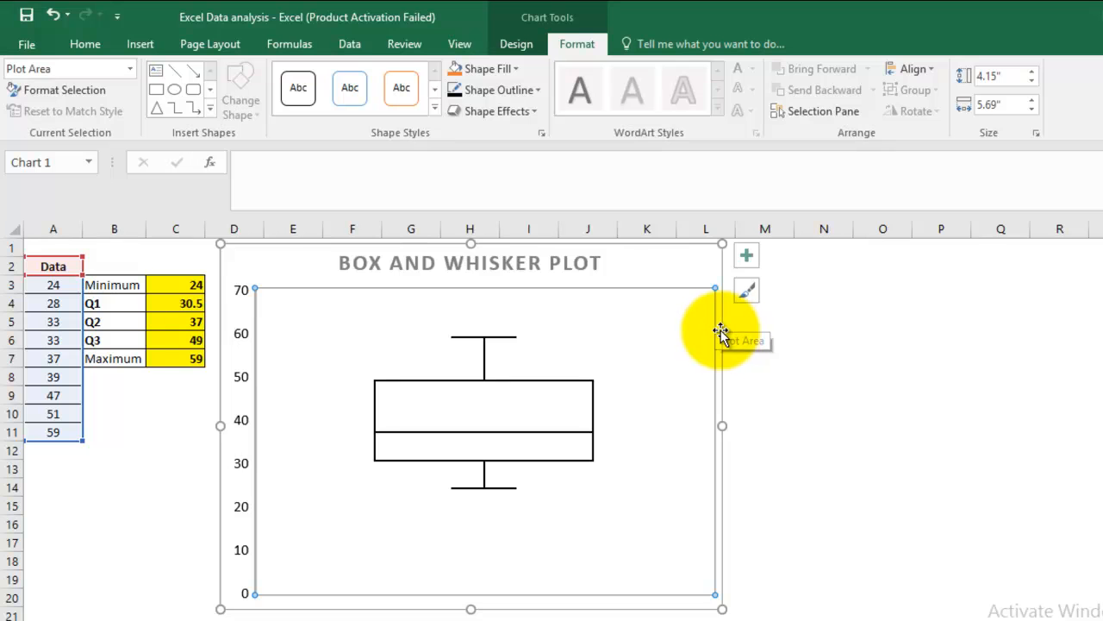
click(746, 256)
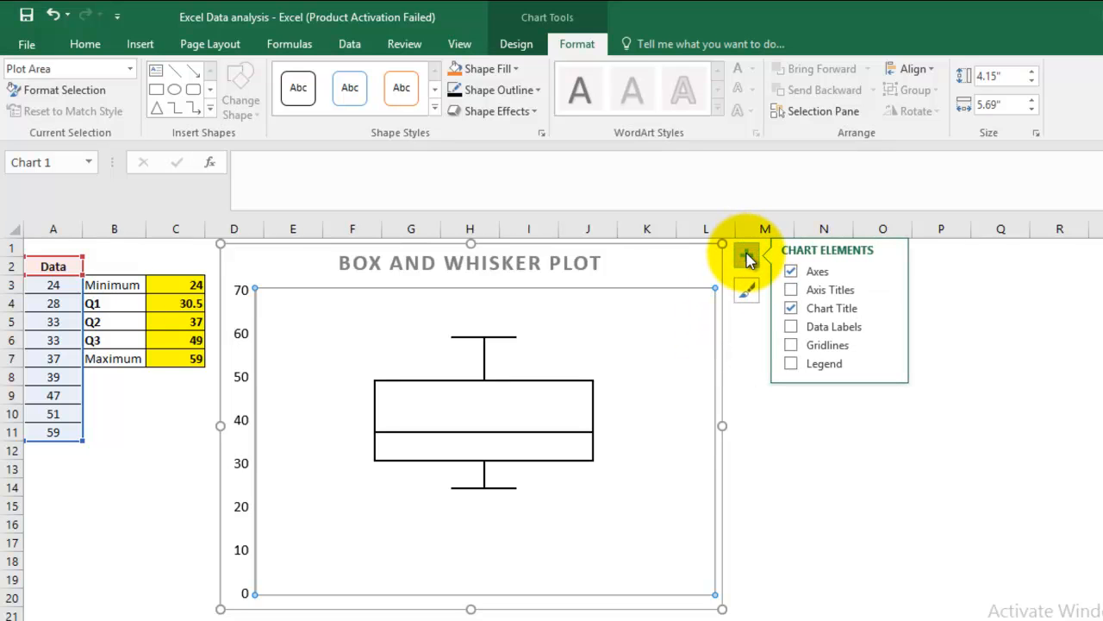
click(790, 327)
key(Escape)
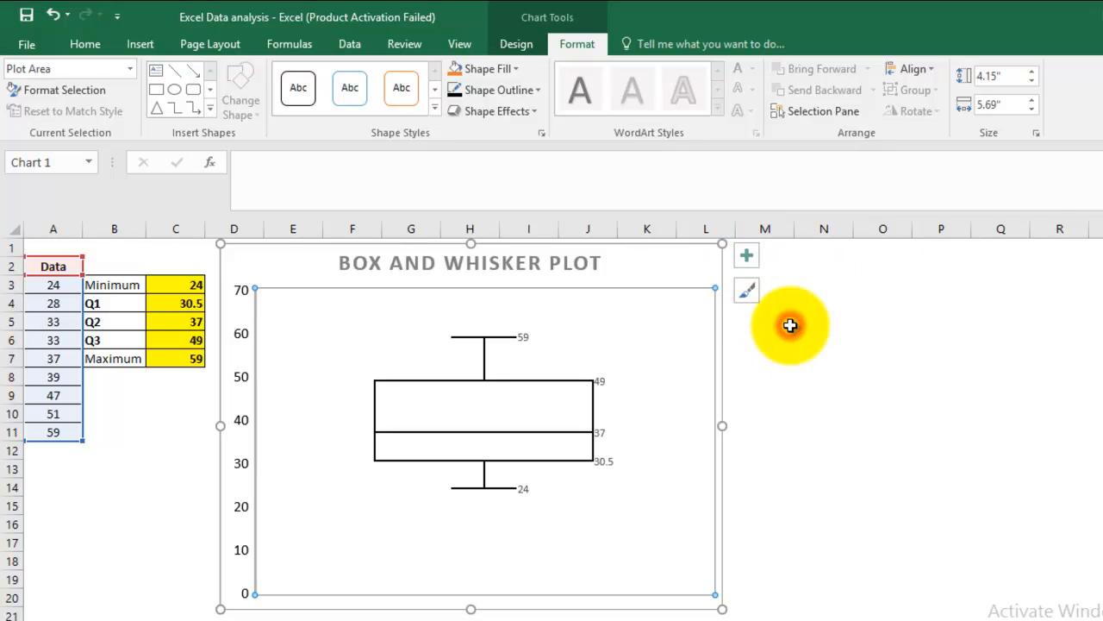
- Format the chart's data labels with black text at font size 12 and deselect the chart
click(525, 340)
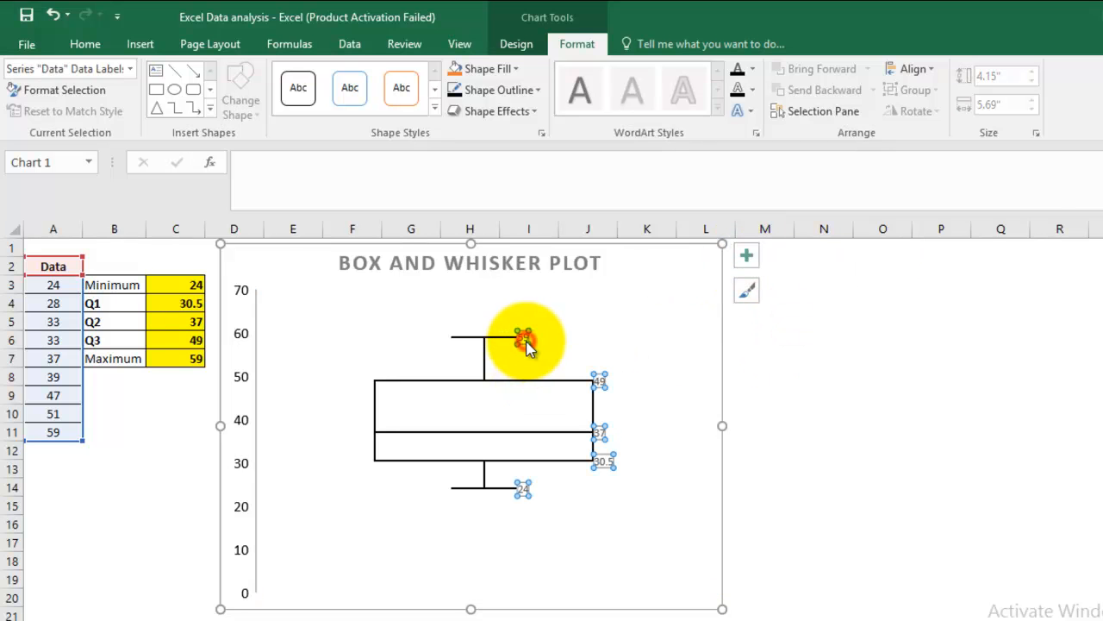
click(82, 45)
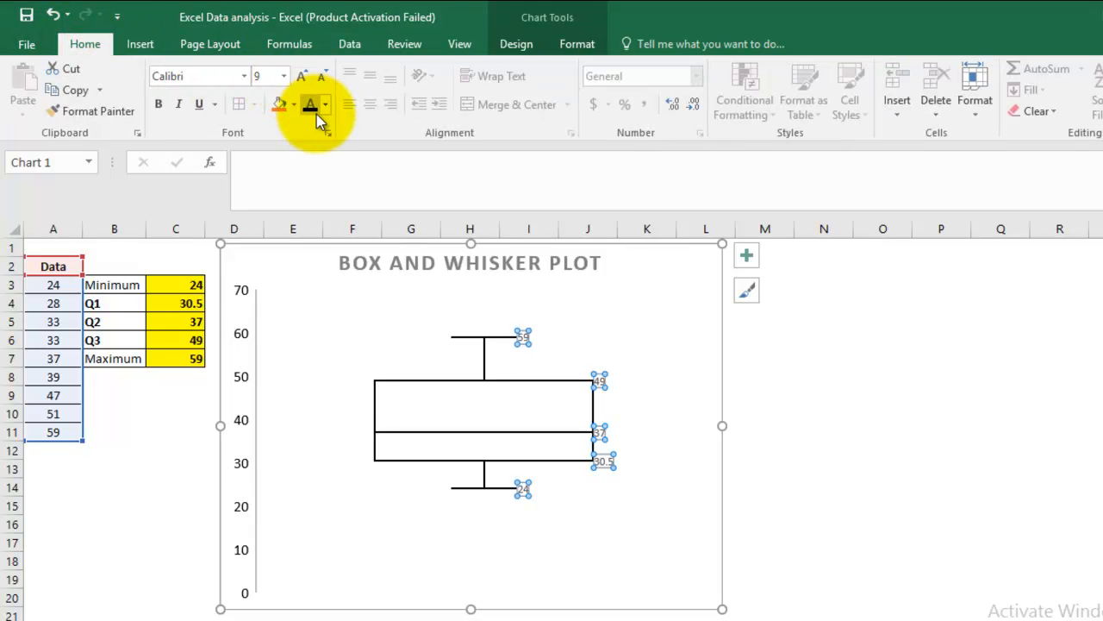
click(284, 76)
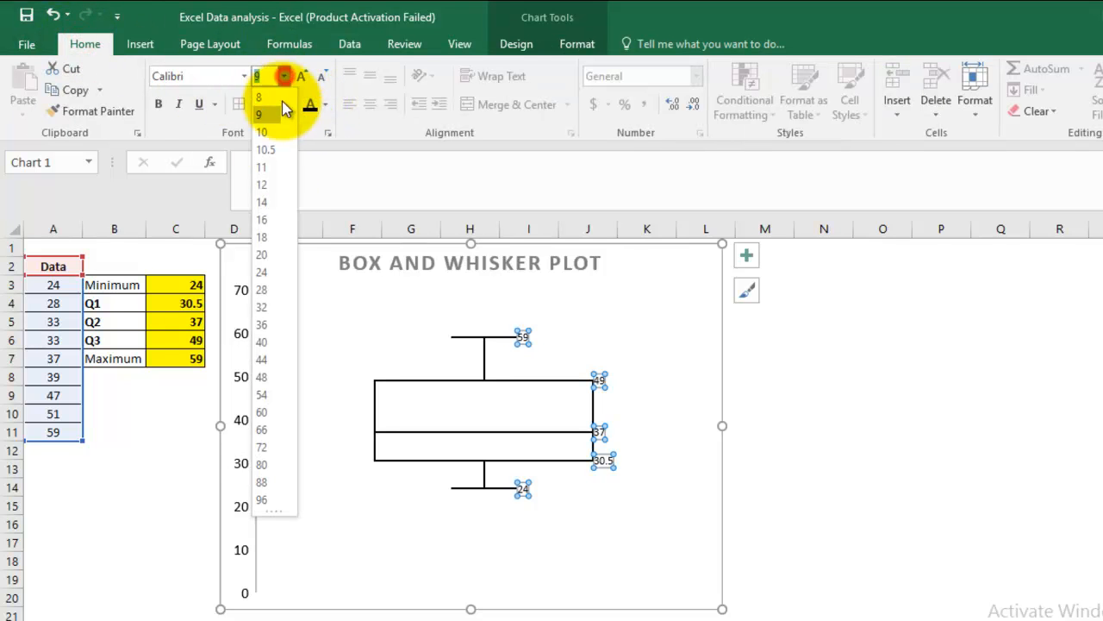
click(272, 197)
click(764, 449)
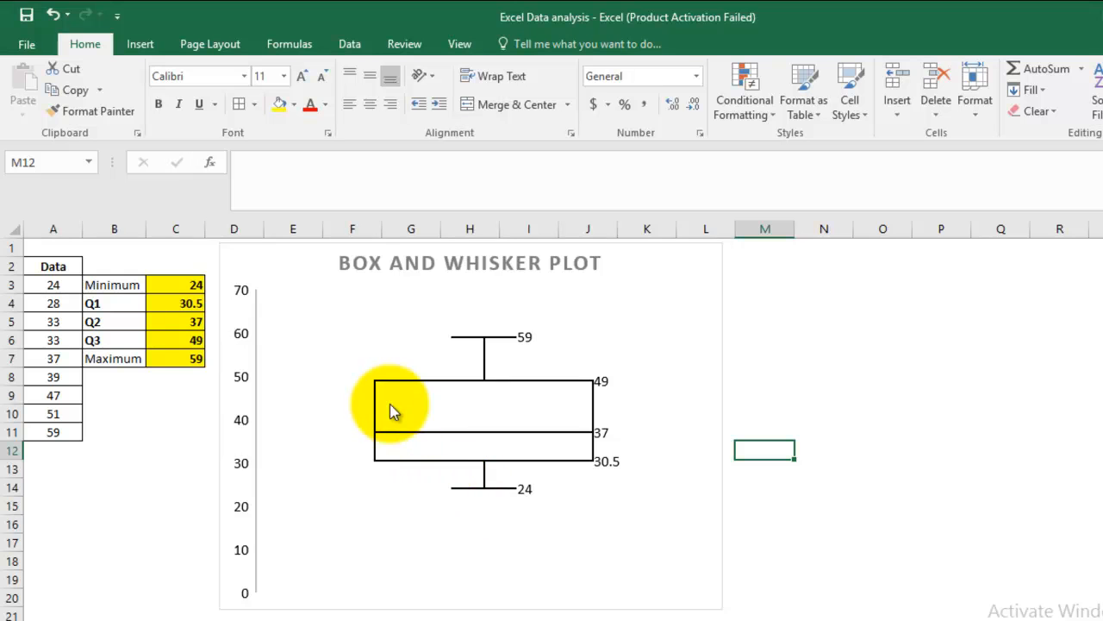
- Compare the minimum, Q1, Q2, Q3 and maximum cells in C3:C7 with the matching data labels on the box plot
click(175, 285)
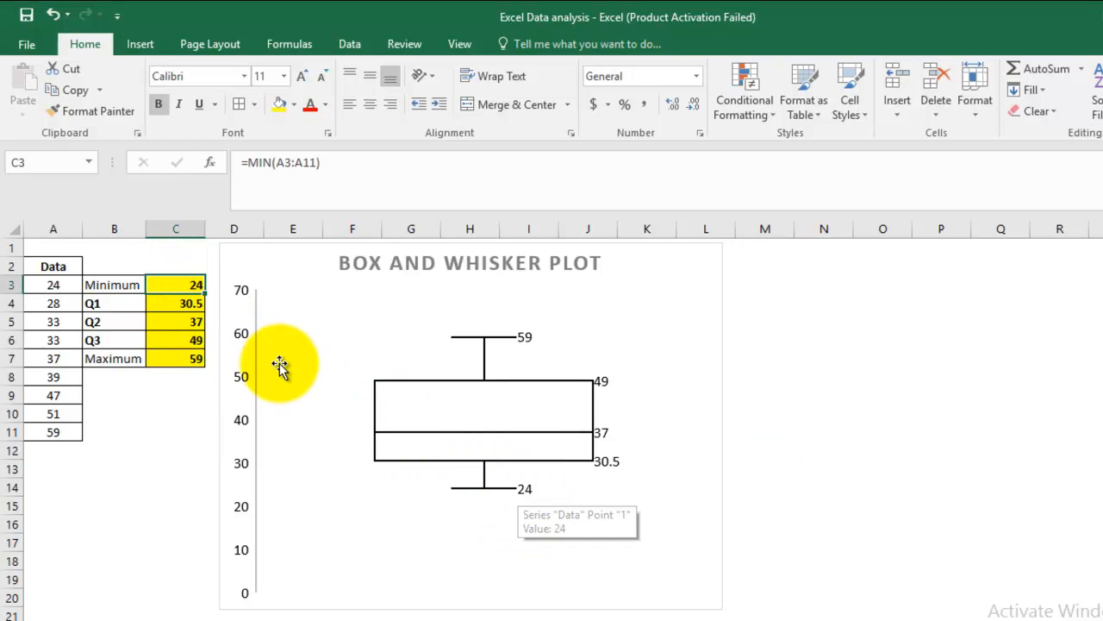
click(119, 303)
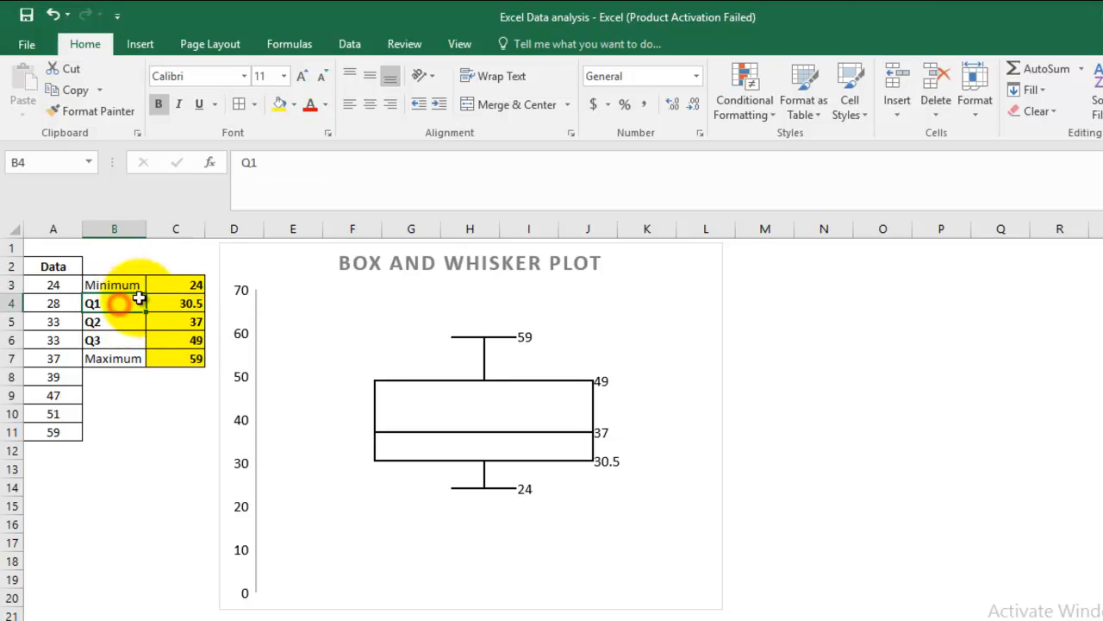
click(191, 303)
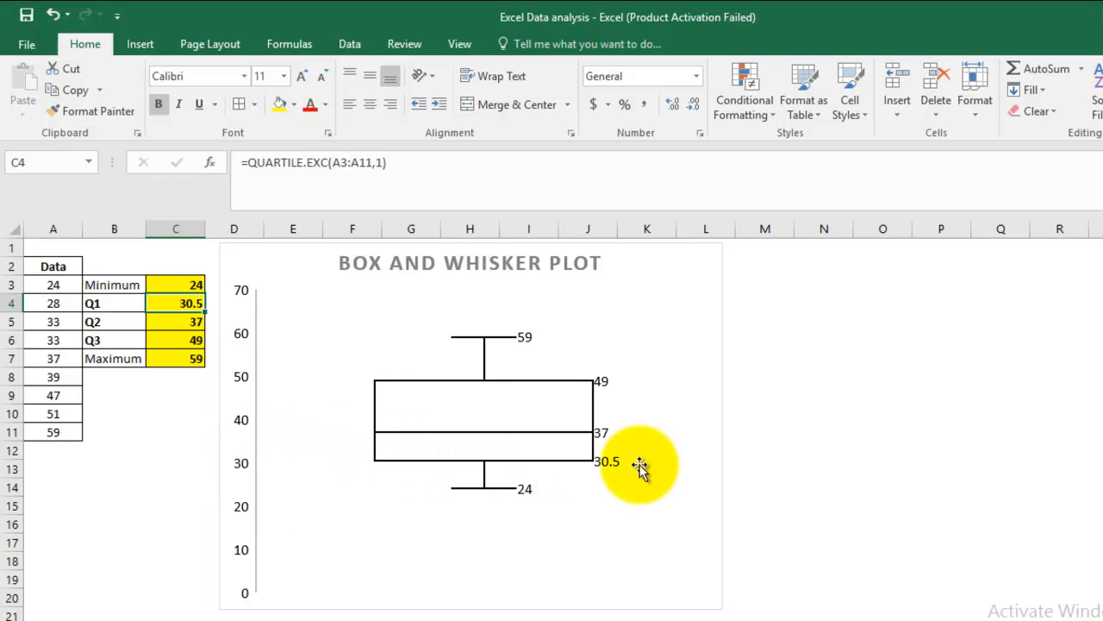
click(175, 320)
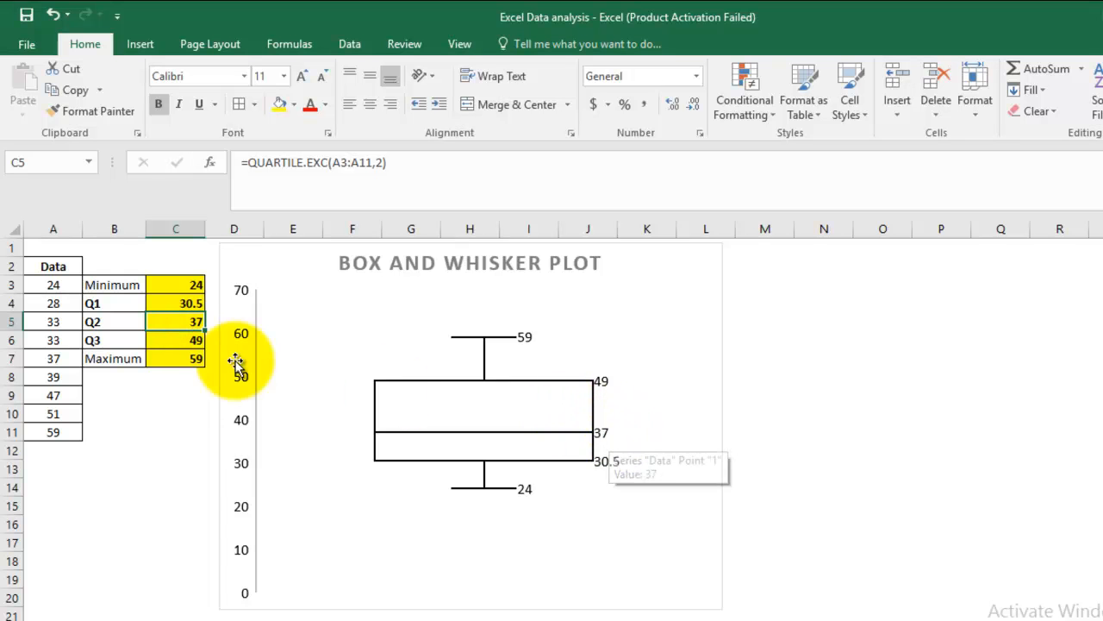
click(602, 390)
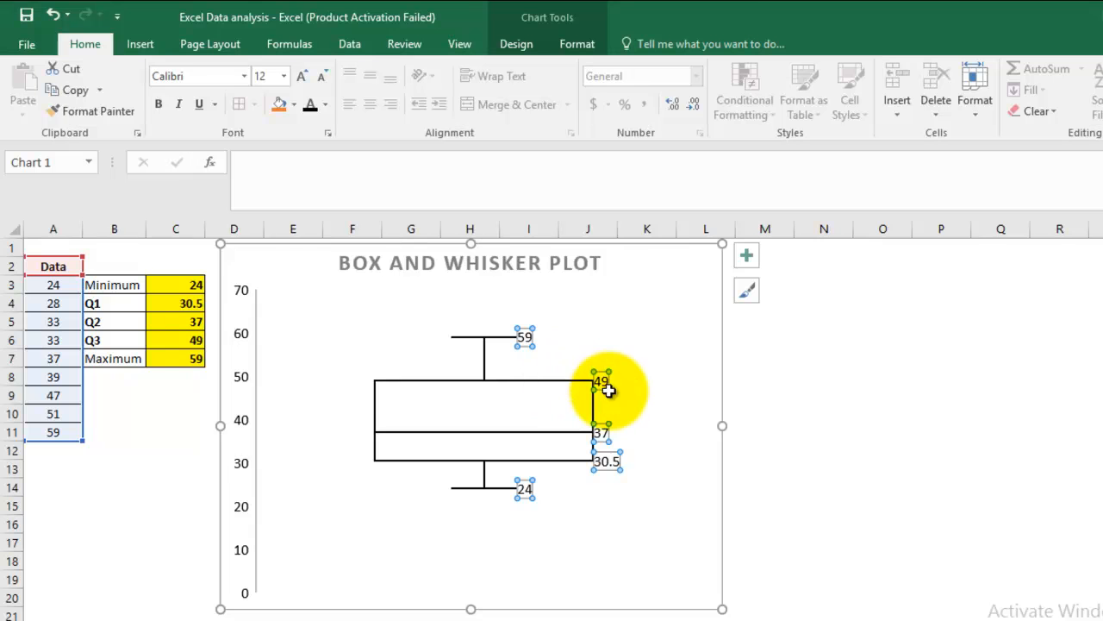
click(606, 387)
click(774, 412)
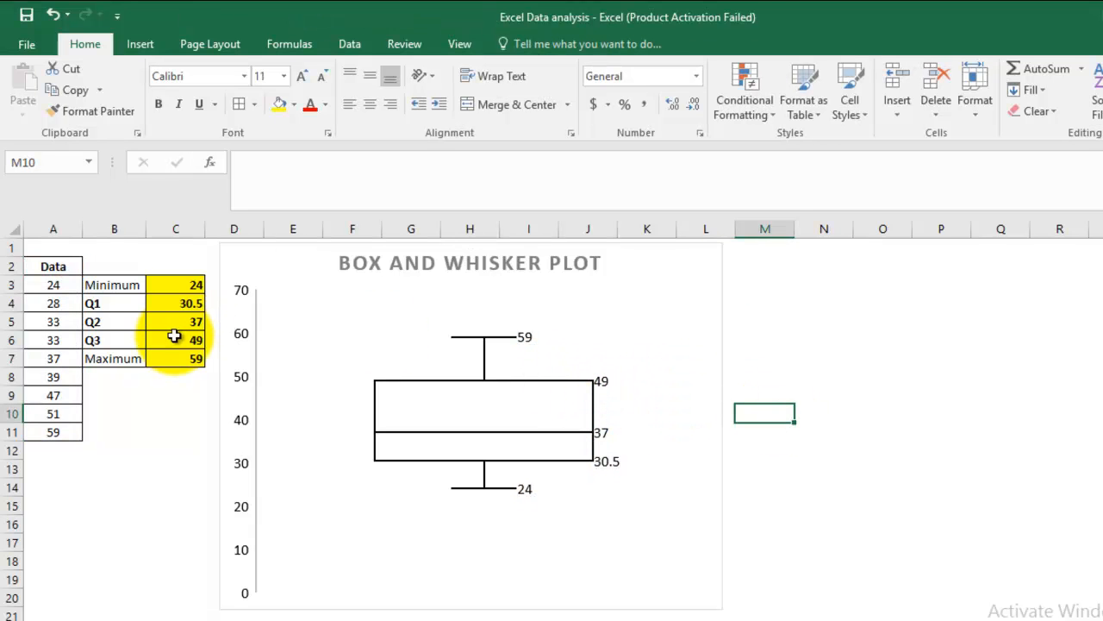
click(175, 339)
click(601, 384)
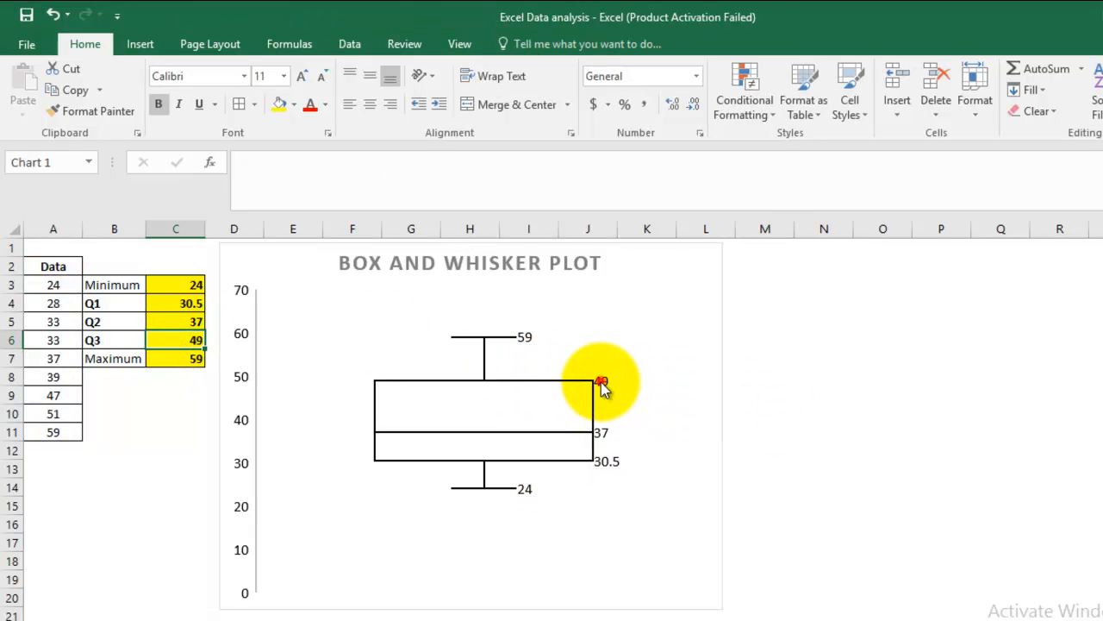
click(601, 382)
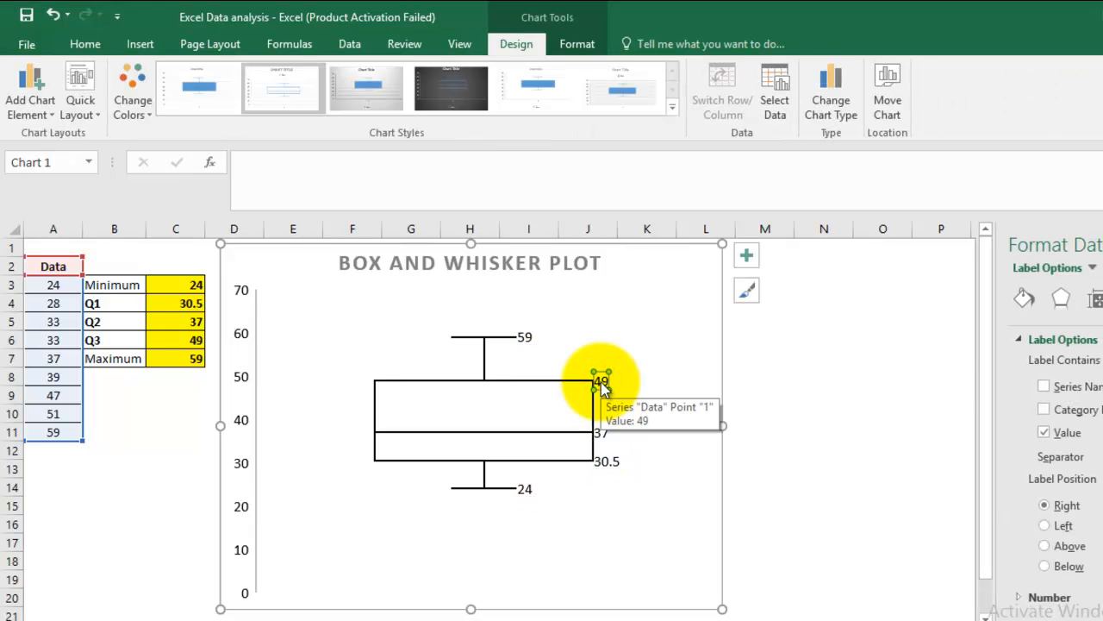
click(1102, 245)
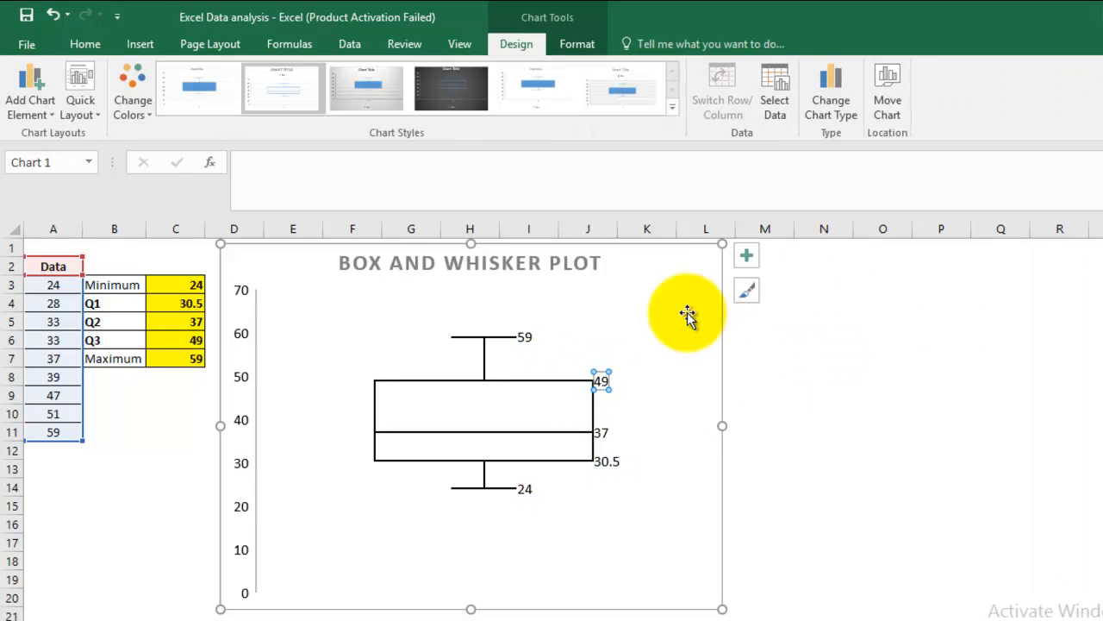
click(528, 337)
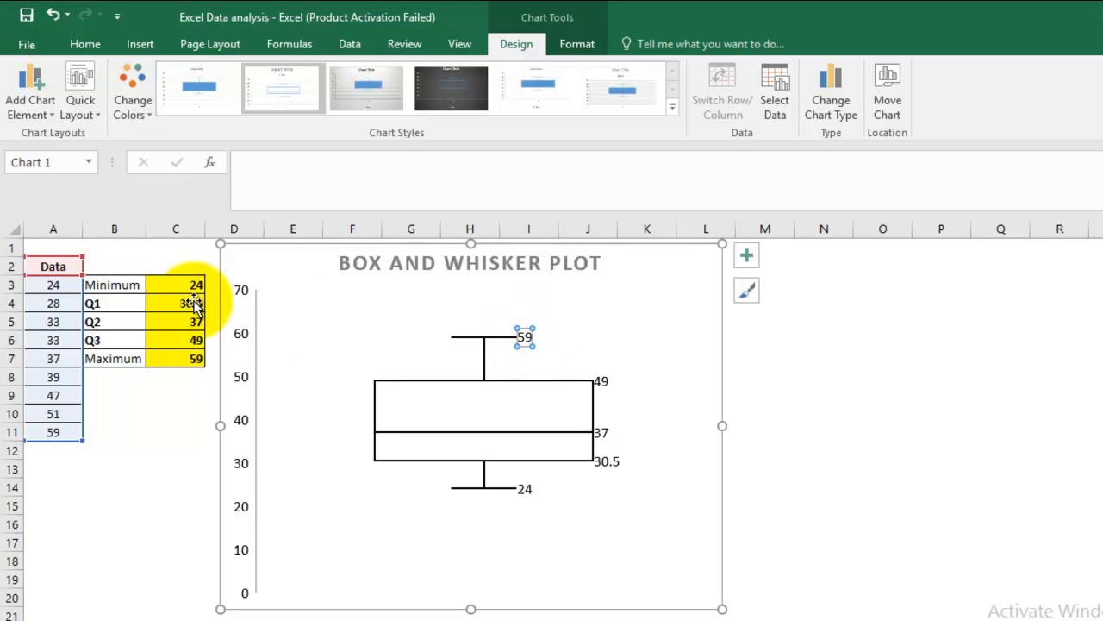
click(164, 361)
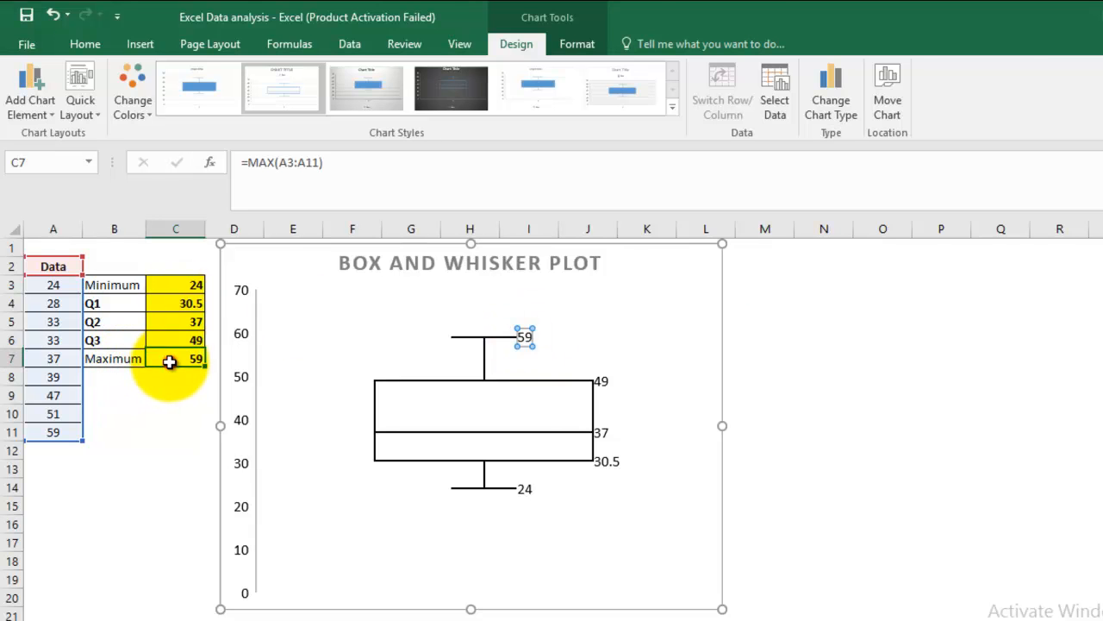